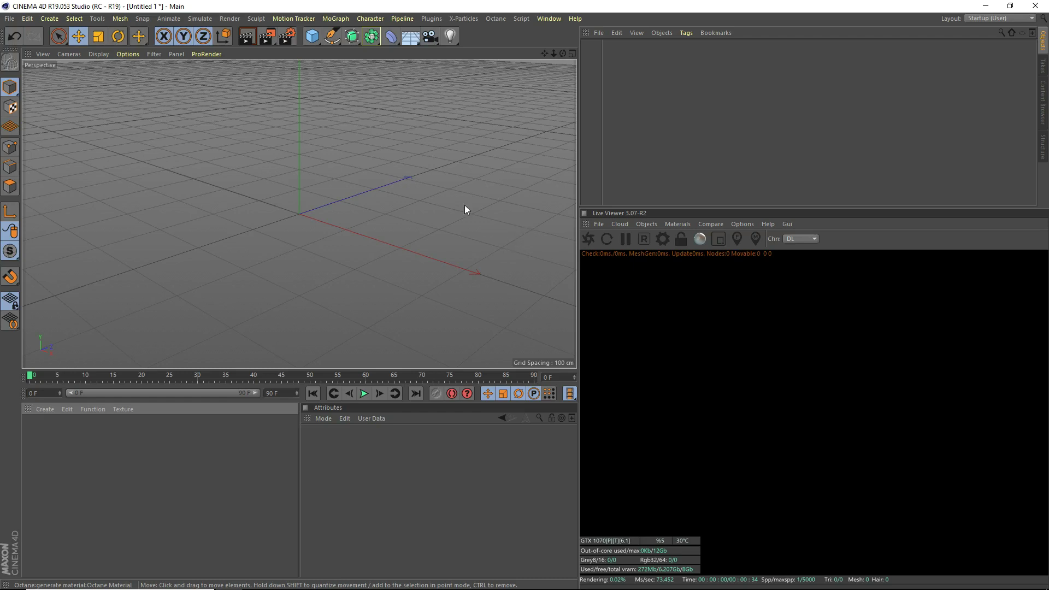
Create a new Octane material and name it Rock.
click(42, 409)
mouse_move(53, 451)
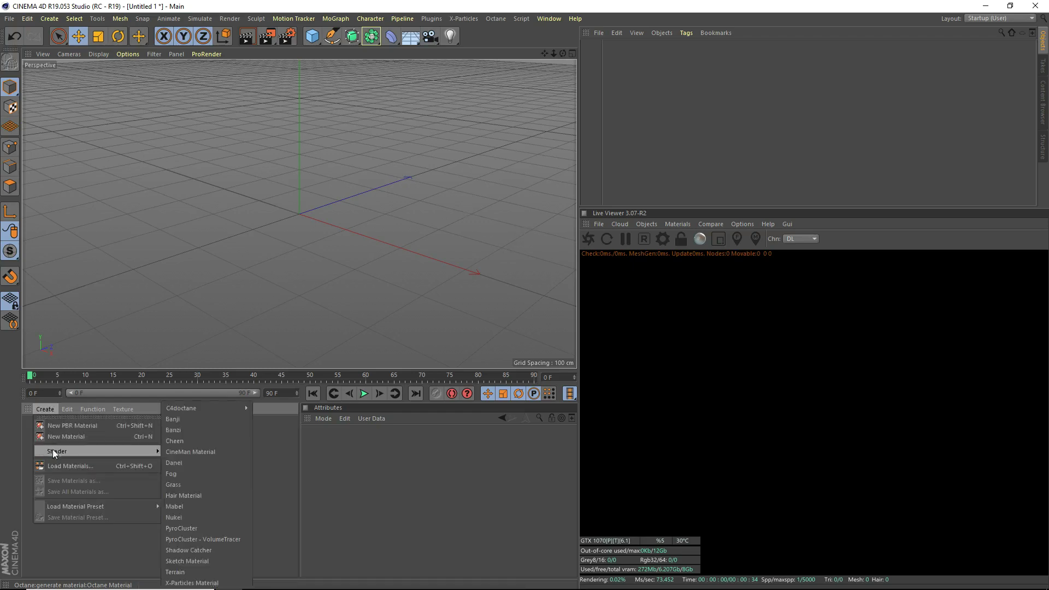
mouse_move(186, 411)
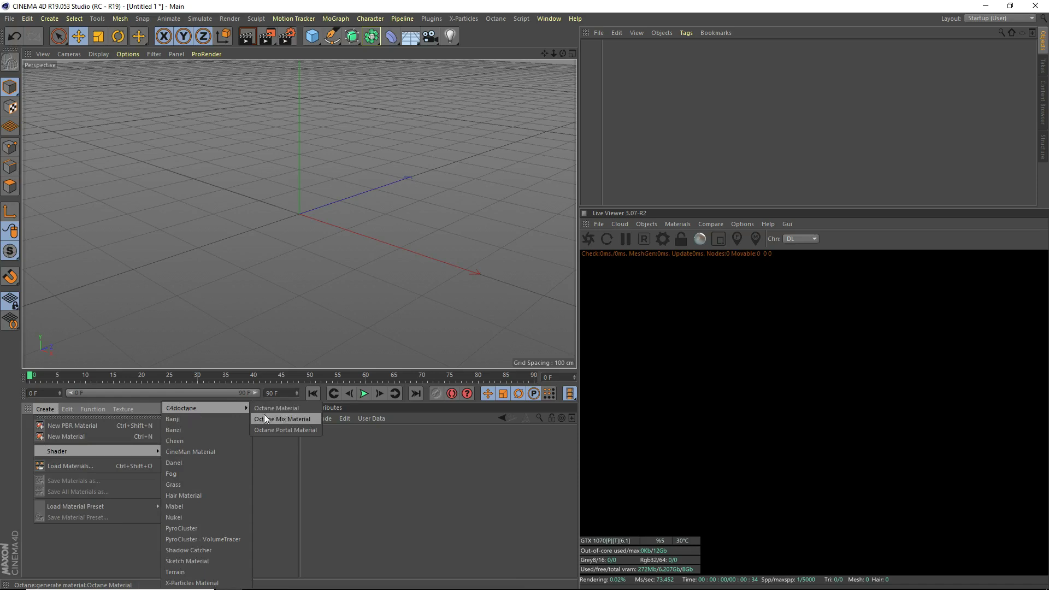
click(276, 408)
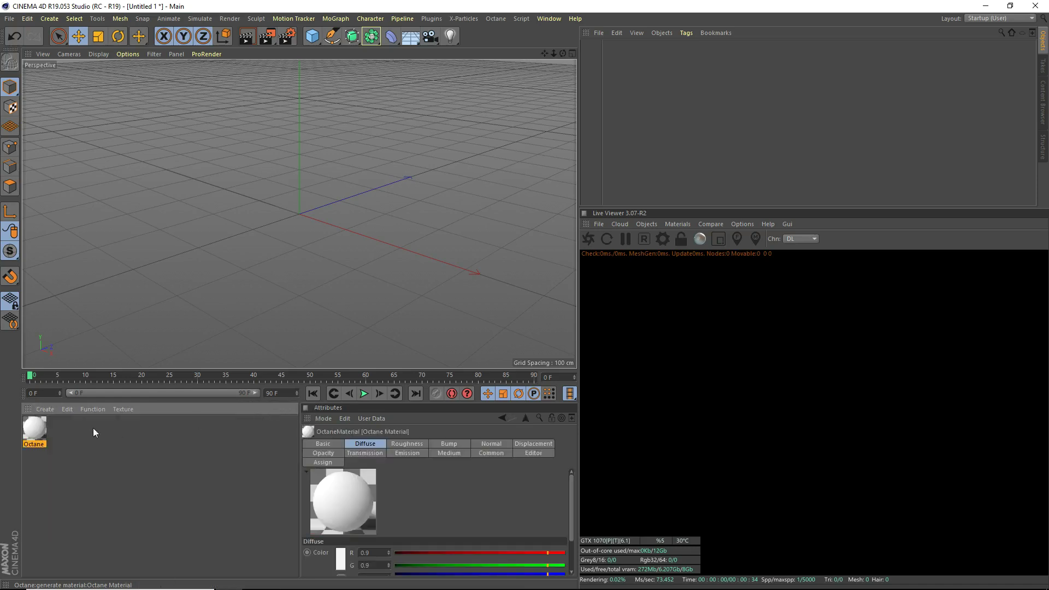
double_click(33, 430)
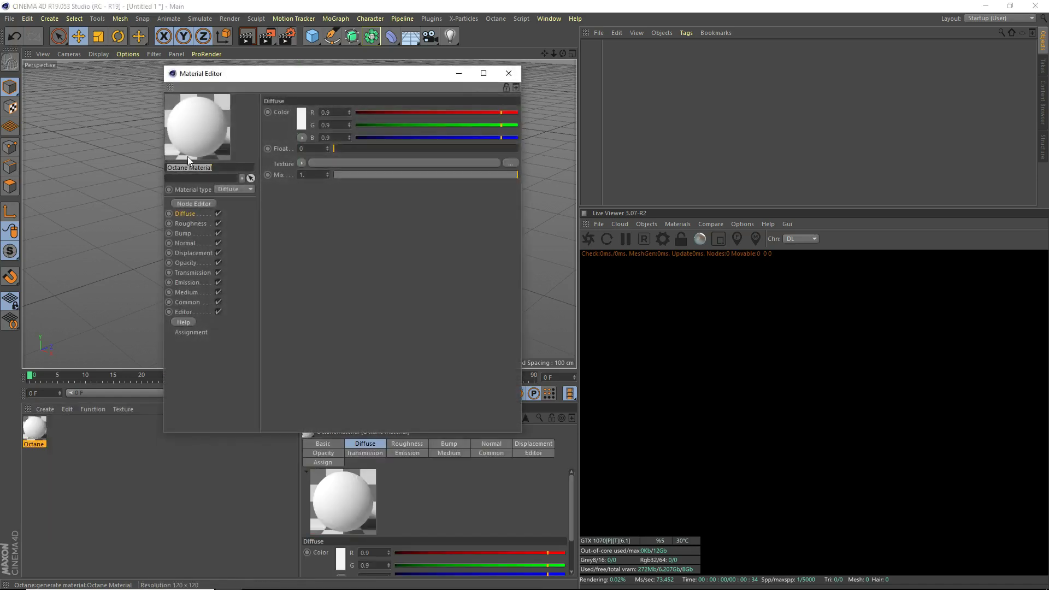
key(Return)
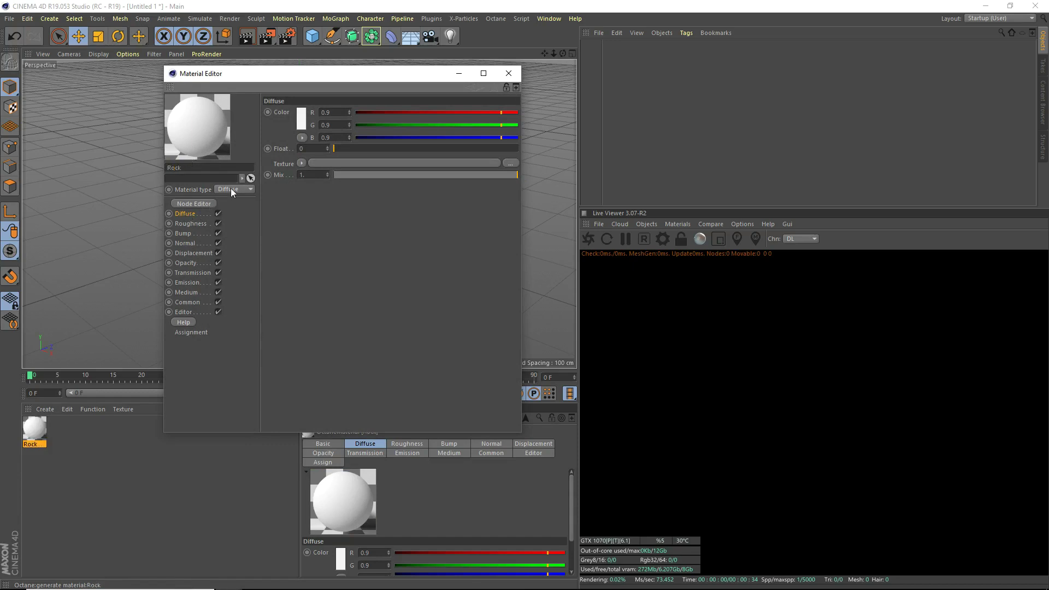
Make the Rock material Glossy with an index of 1.2.
click(230, 212)
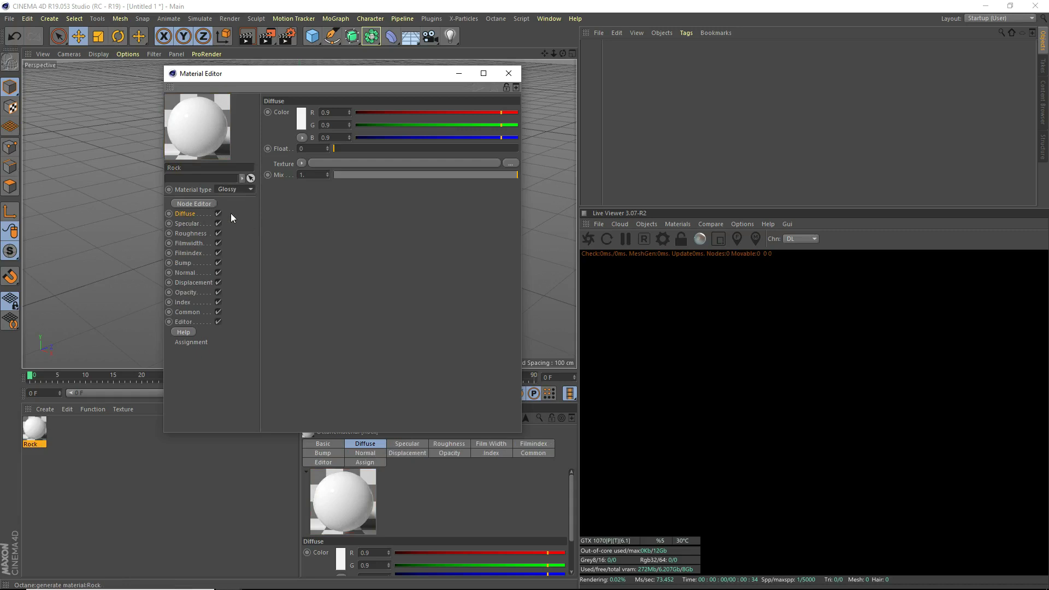
click(184, 302)
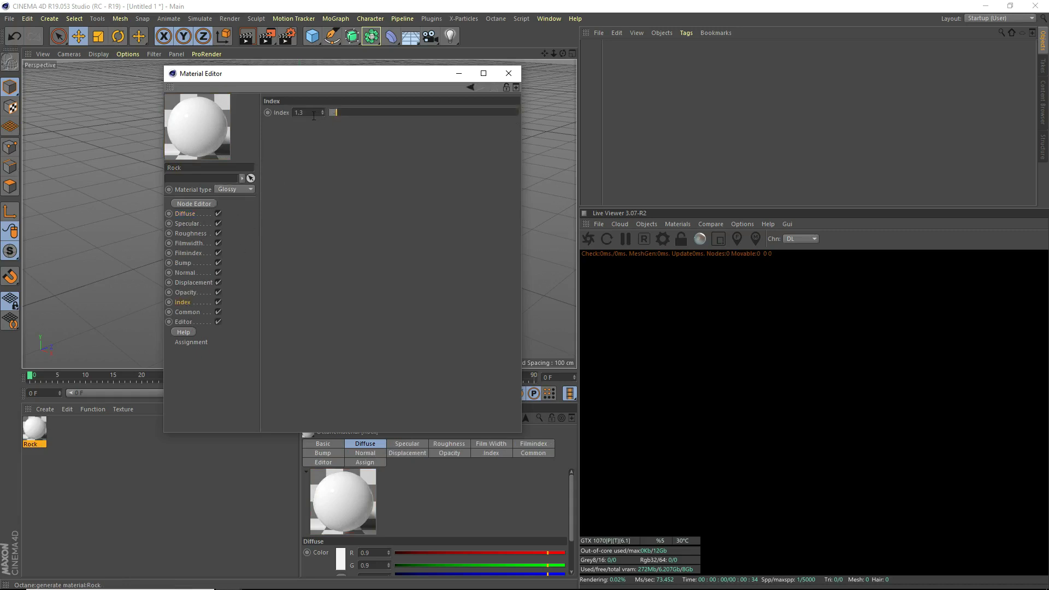
click(317, 111)
text(1.2)
key(Return)
Load Diffuse.png as Rock's diffuse texture, without copying it into the project.
click(184, 214)
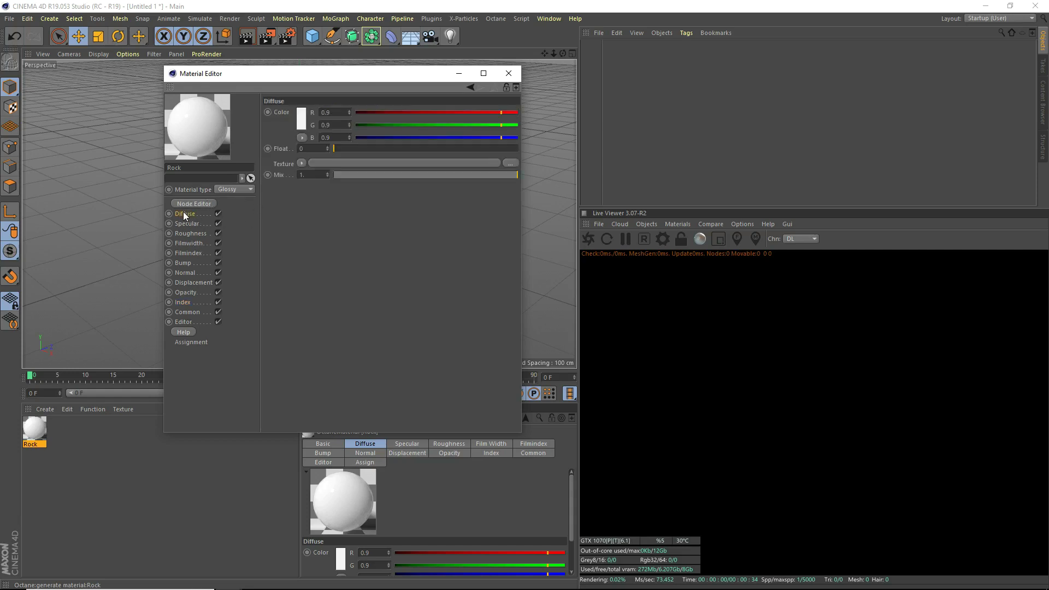
click(347, 160)
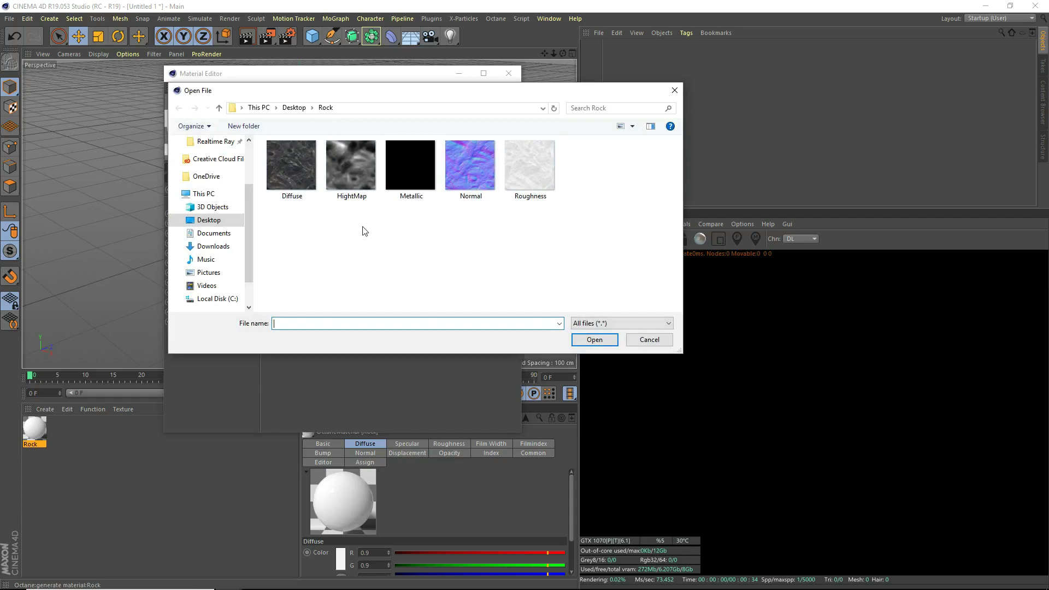
double_click(296, 165)
click(583, 336)
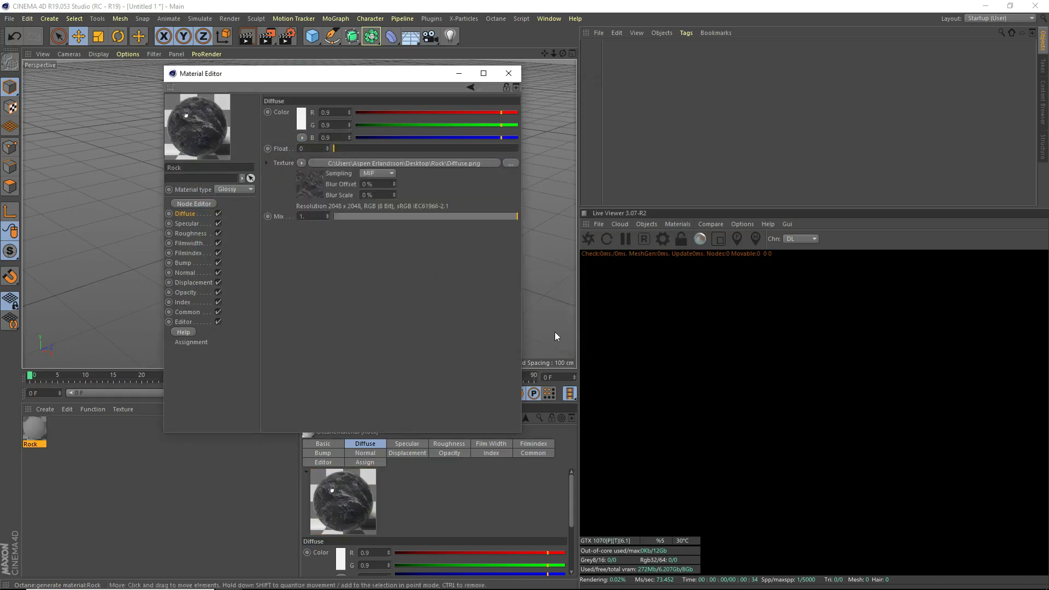
Load Metallic.png as Rock's specular texture, without copying it into the project.
click(185, 224)
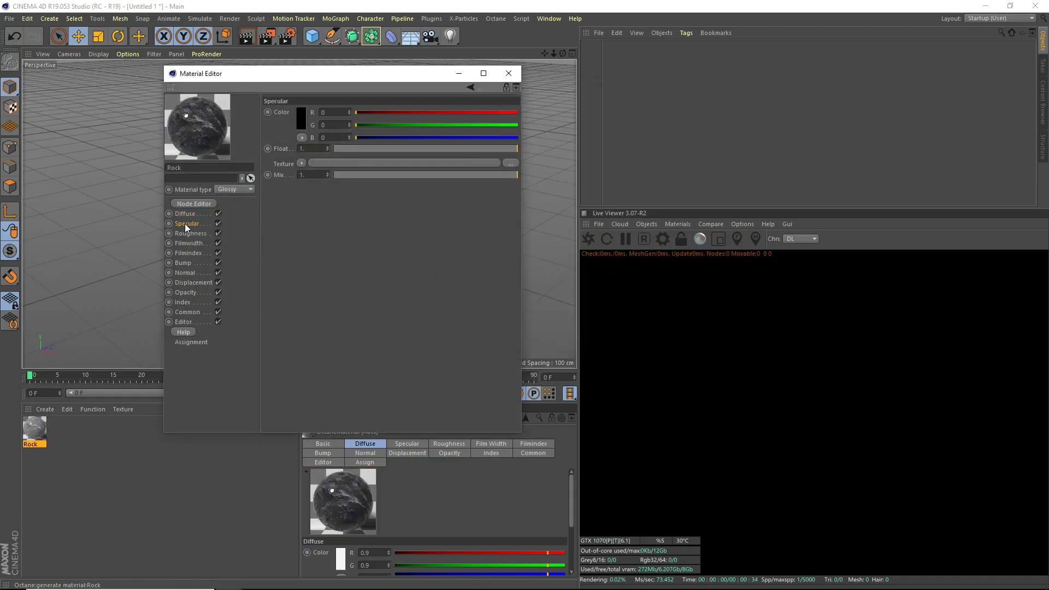
click(371, 164)
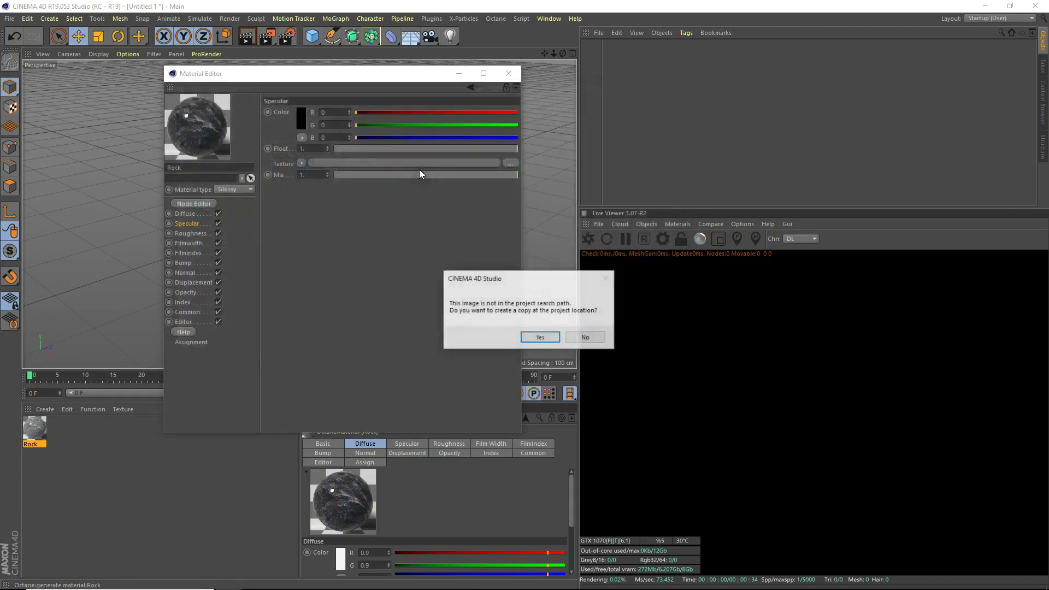
double_click(418, 169)
click(585, 337)
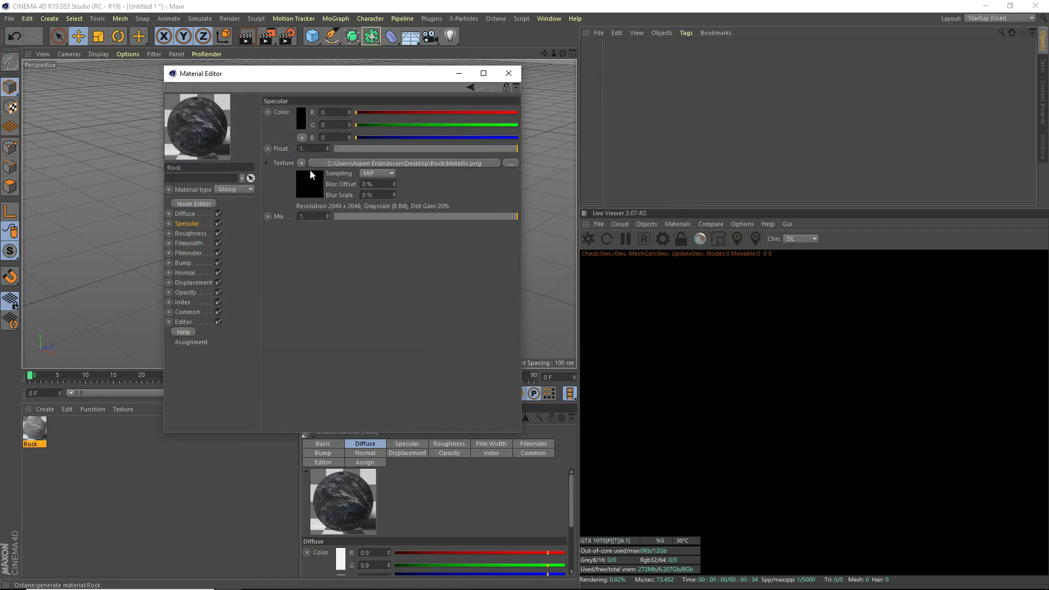
Load Roughness.png as Rock's roughness texture, without copying it into the project.
click(191, 231)
click(367, 162)
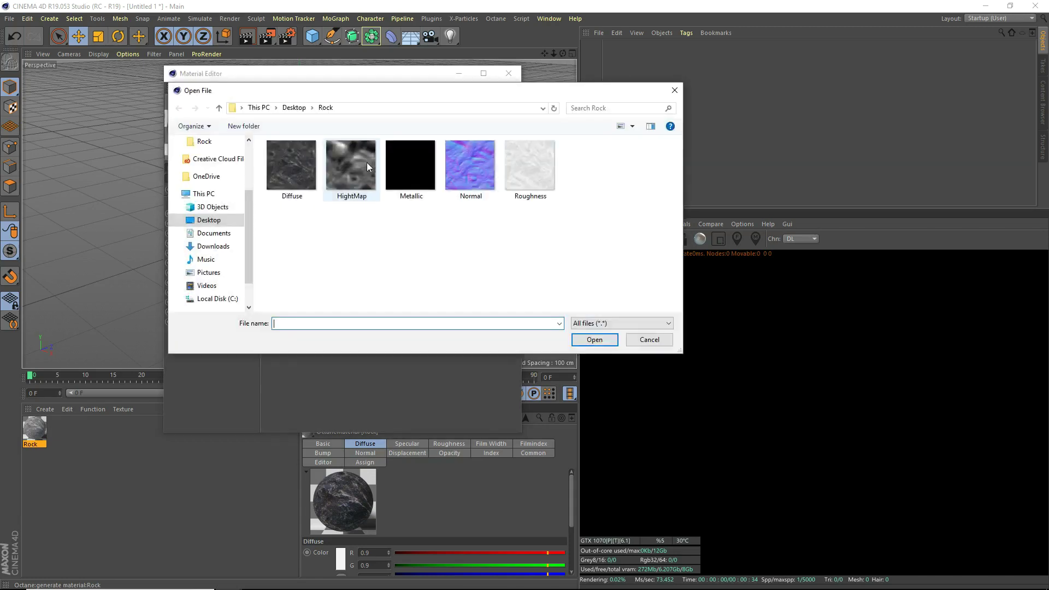
double_click(541, 179)
click(596, 338)
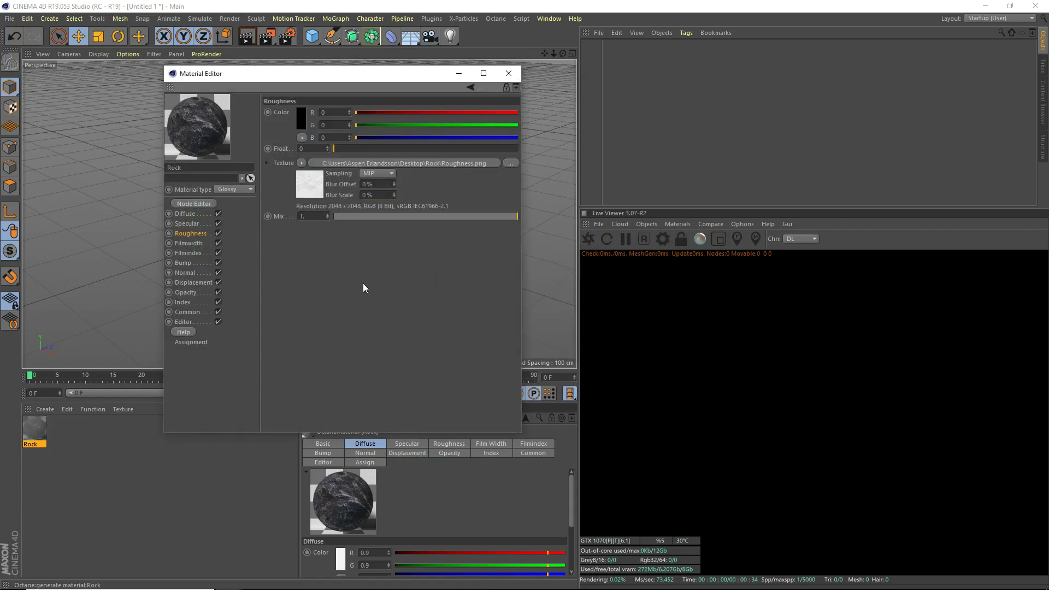
Drag the Rock material's index slider up to 8.
click(183, 302)
mouse_move(331, 113)
mouse_down()
mouse_move(595, 127)
mouse_move(379, 133)
mouse_move(328, 114)
mouse_up()
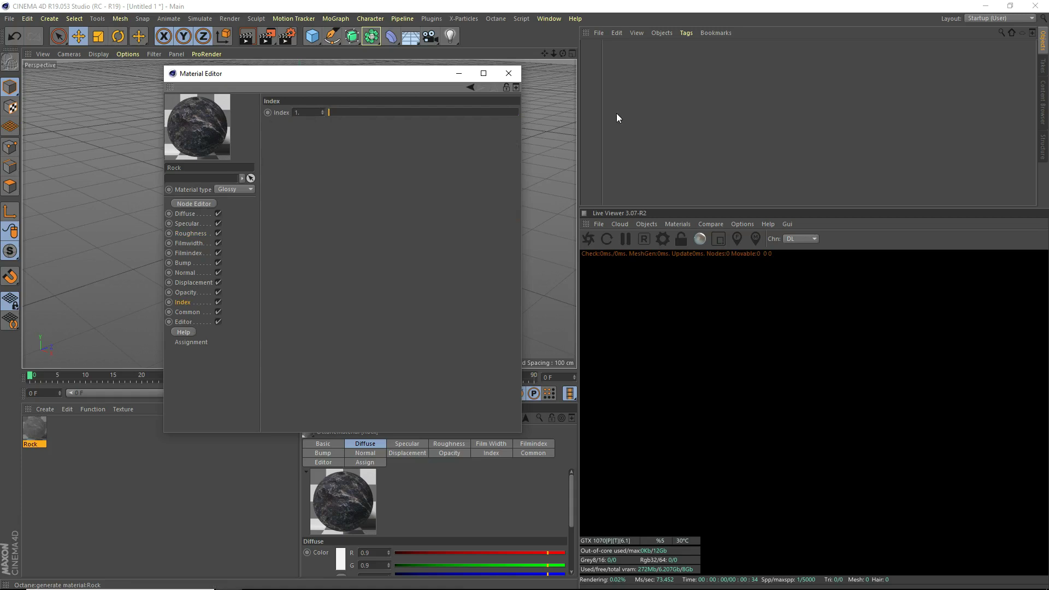
drag(416, 112, 580, 117)
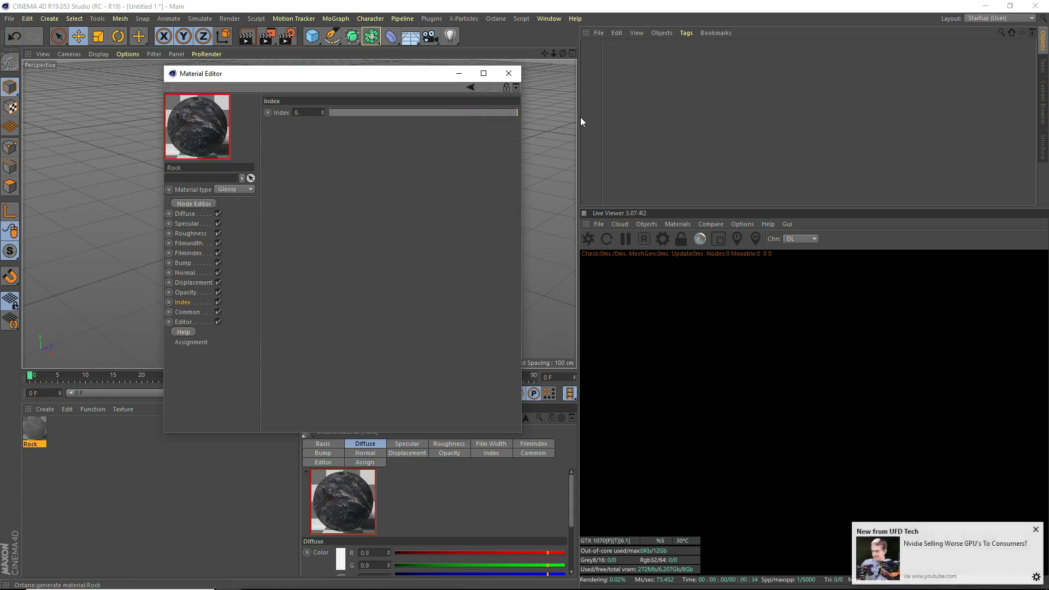
click(1036, 528)
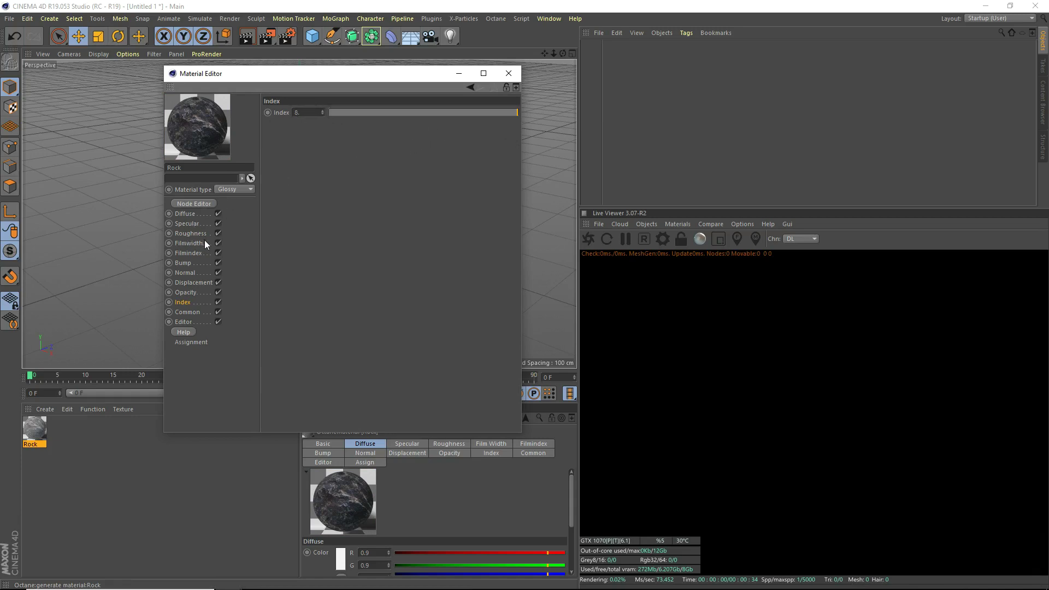
Load Normal.png as Rock's normal map, without copying it into the project.
click(186, 272)
click(376, 114)
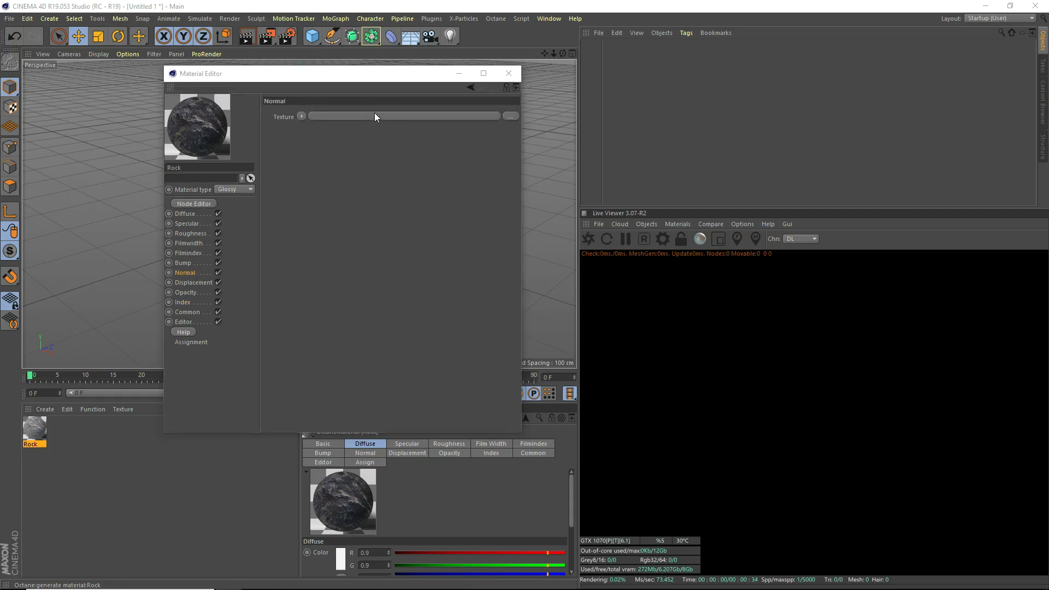
click(474, 164)
double_click(474, 164)
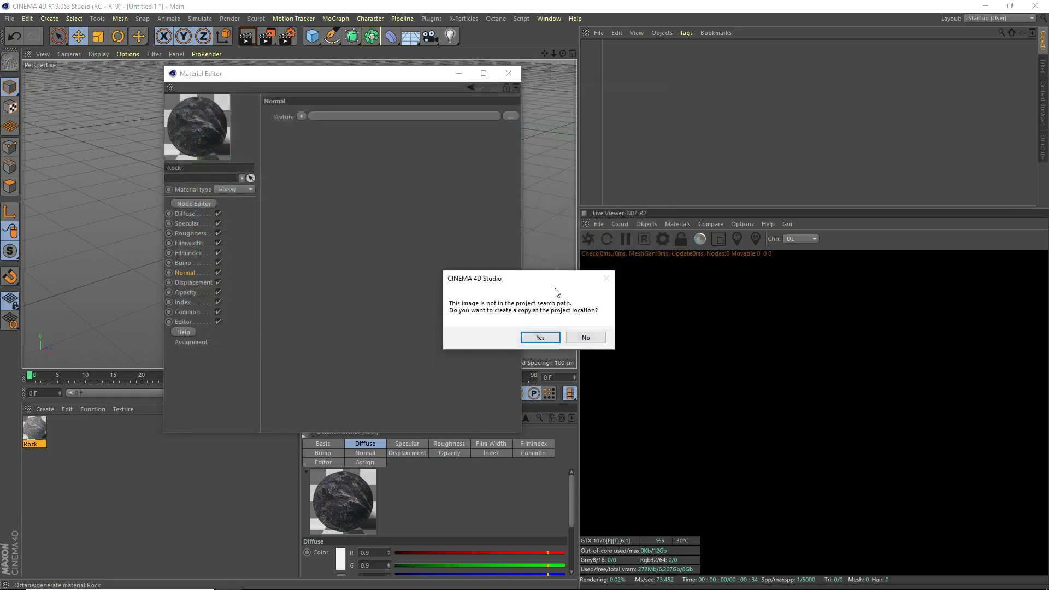
click(585, 335)
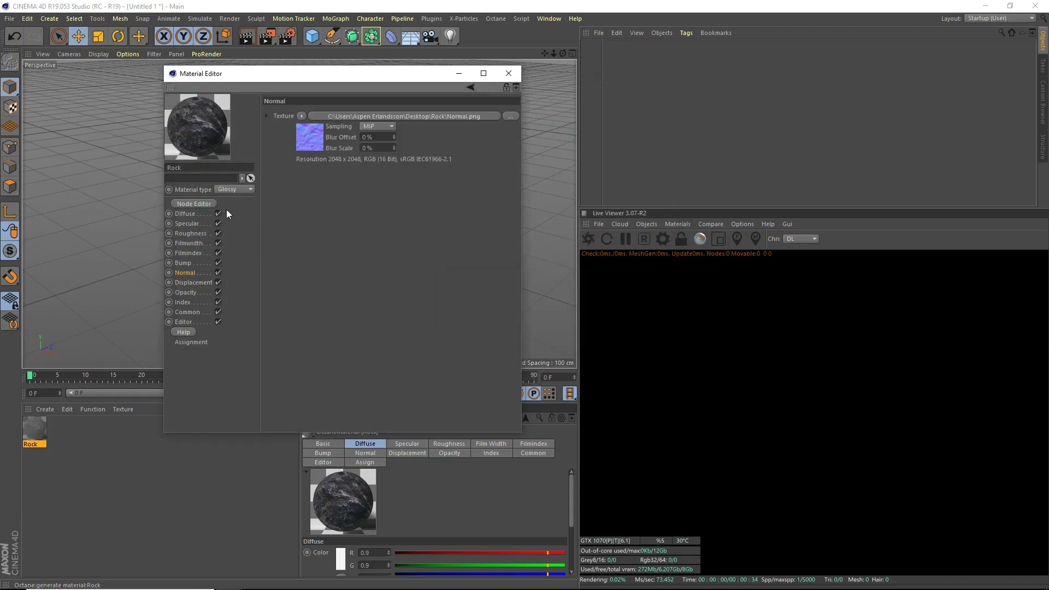
click(192, 283)
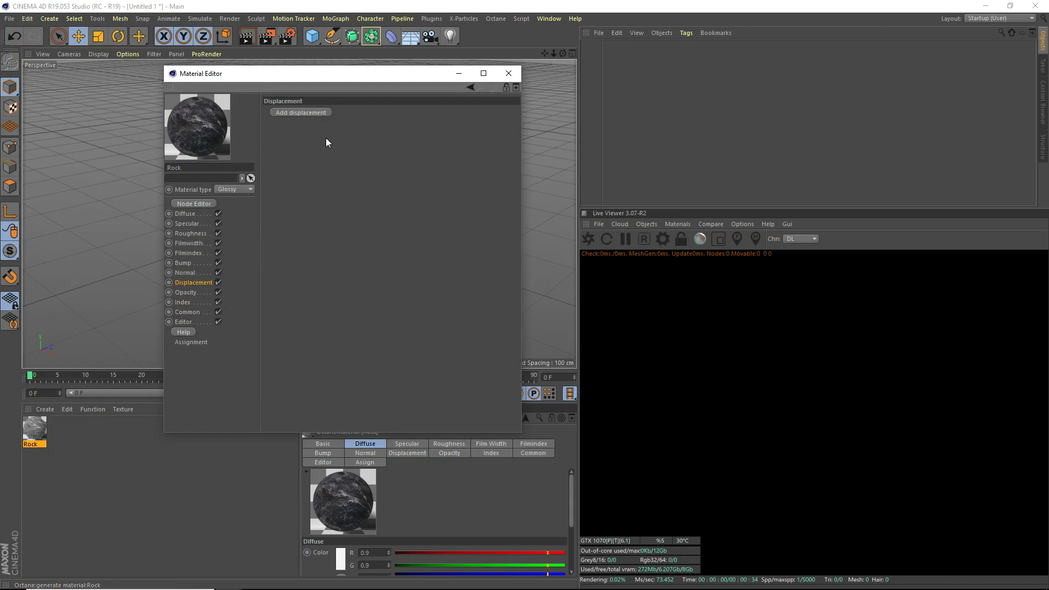
Add displacement to Rock using HightMap.png as the height image.
click(293, 112)
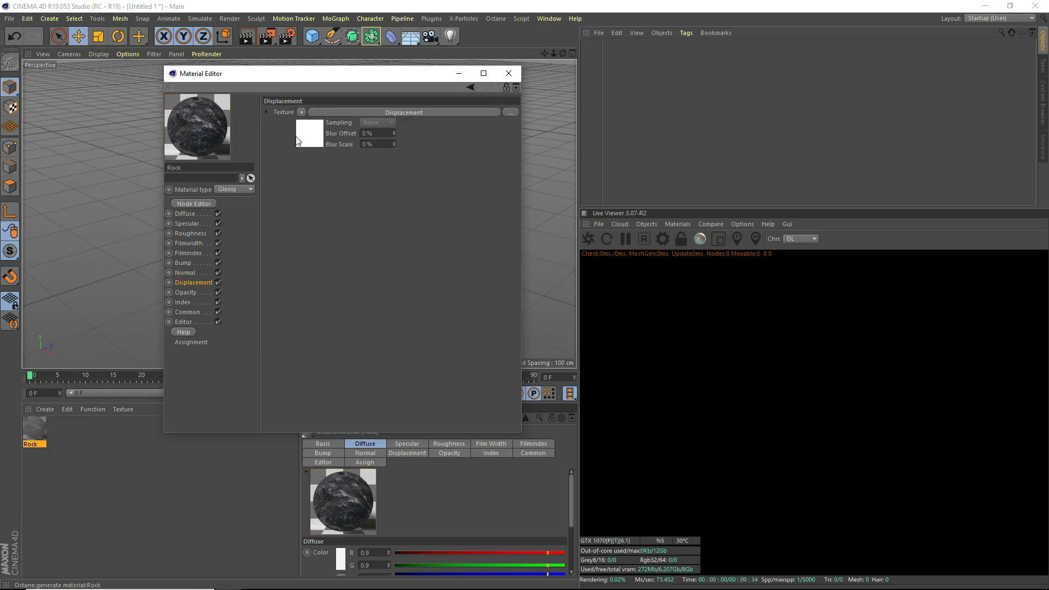
click(369, 120)
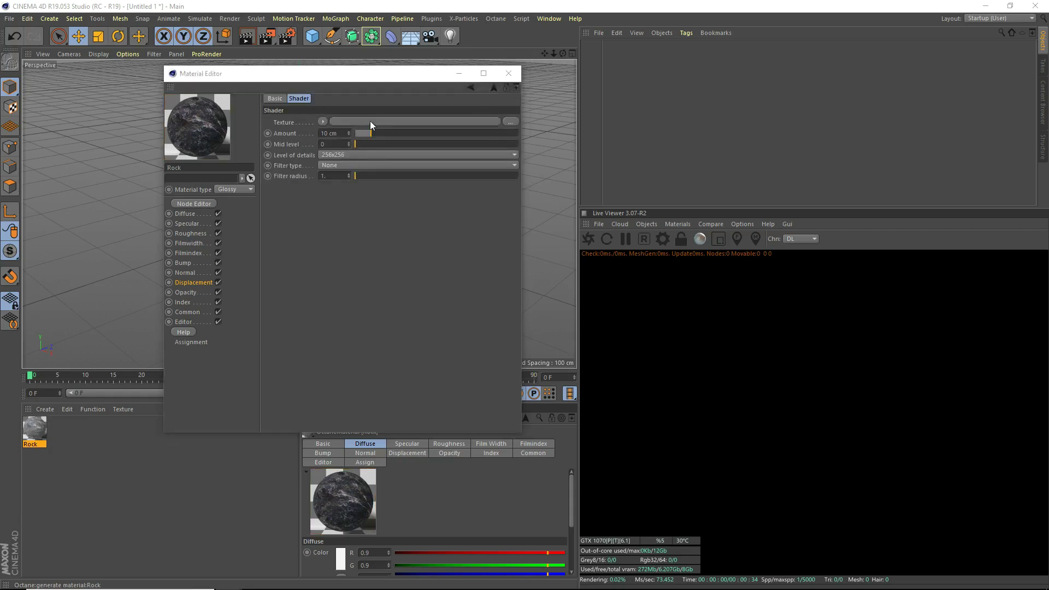
double_click(352, 177)
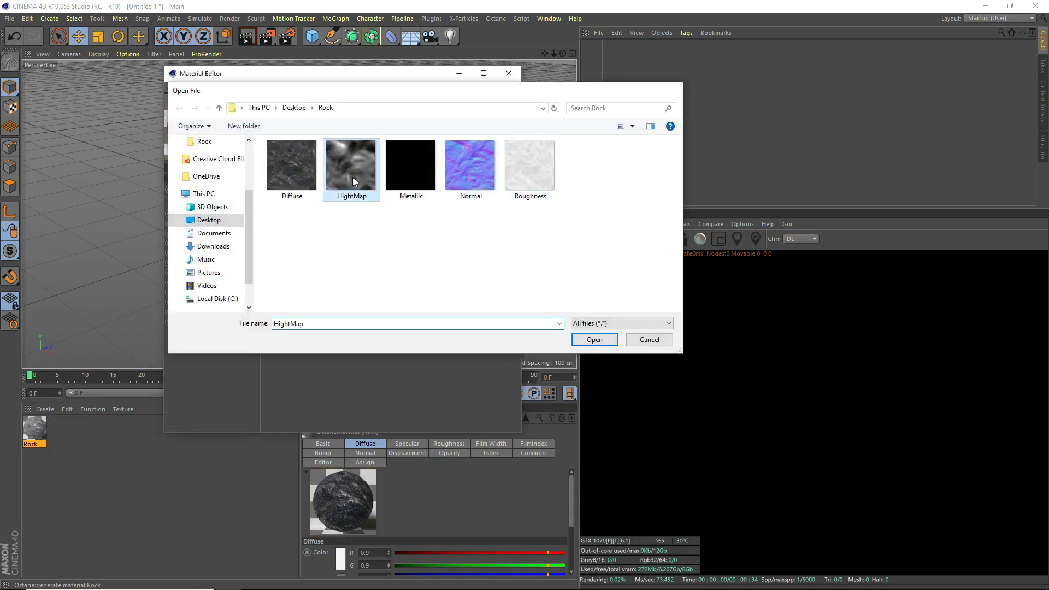
click(580, 337)
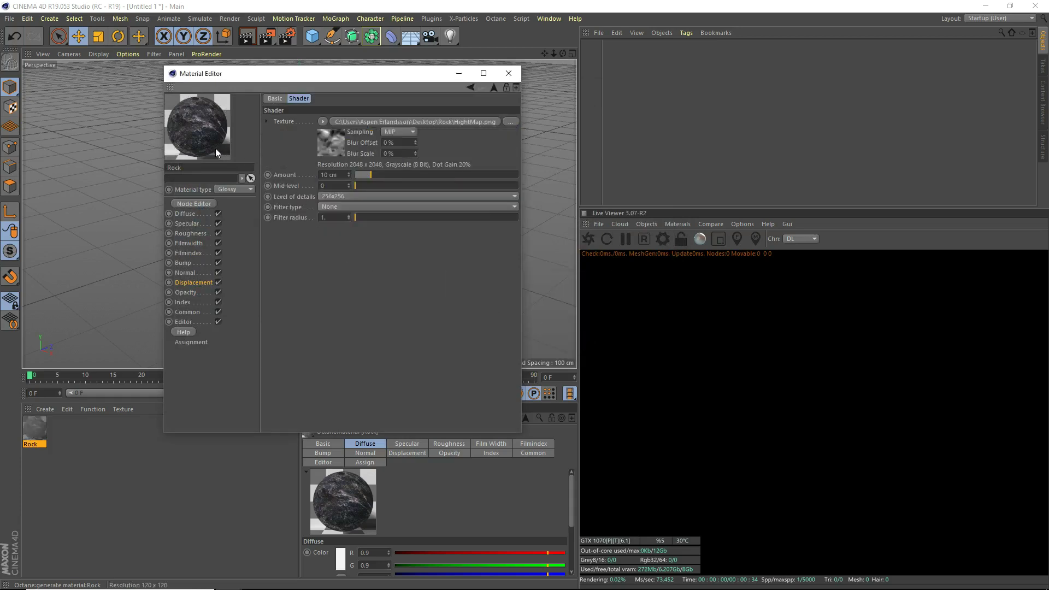
Load HightMap.png as Rock's bump texture, without copying it into the project.
drag(254, 76, 559, 145)
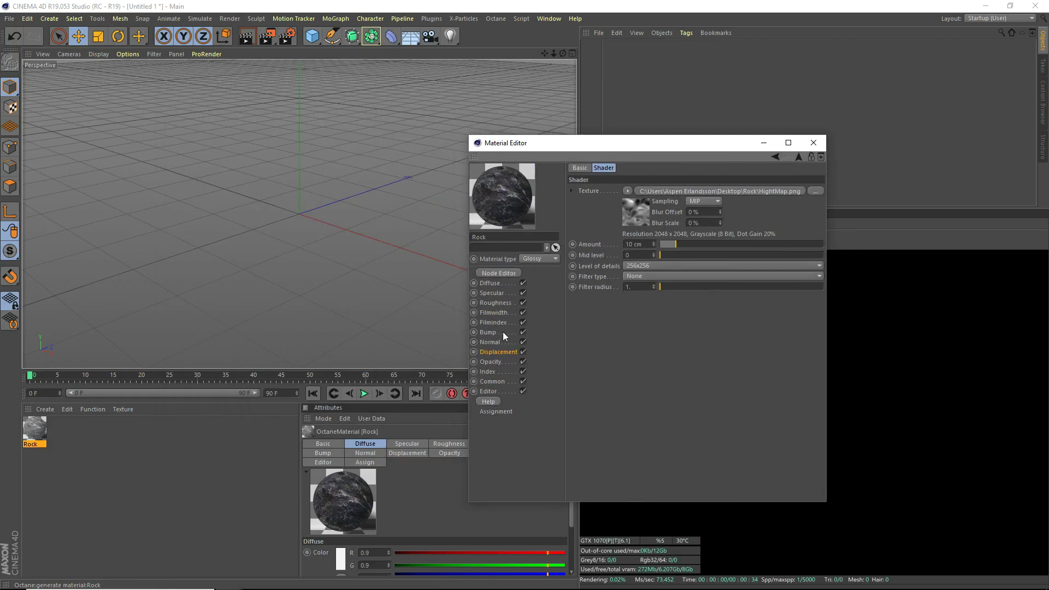
click(488, 333)
click(654, 187)
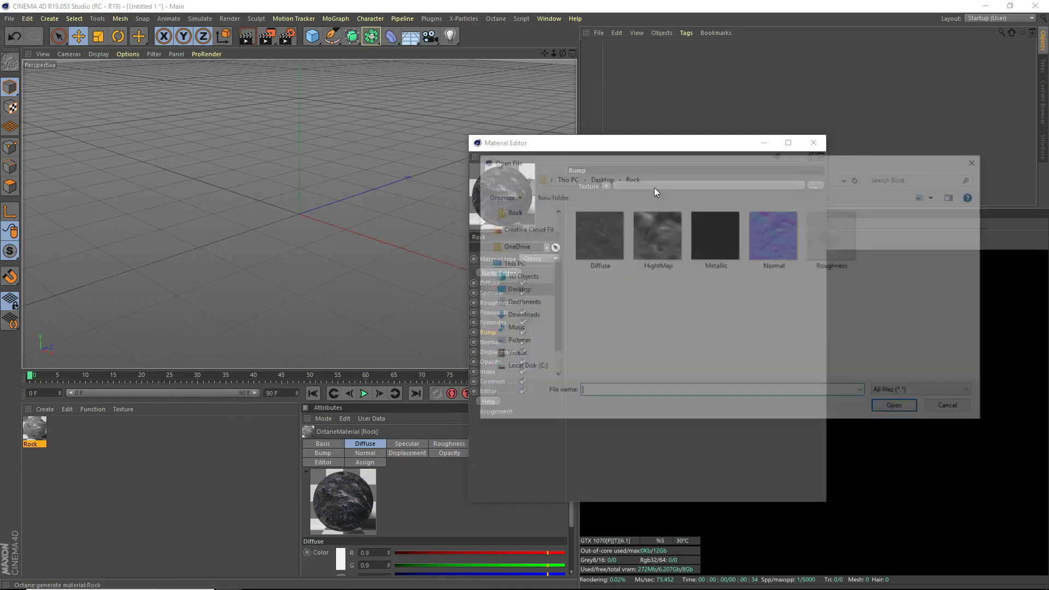
click(650, 232)
double_click(651, 232)
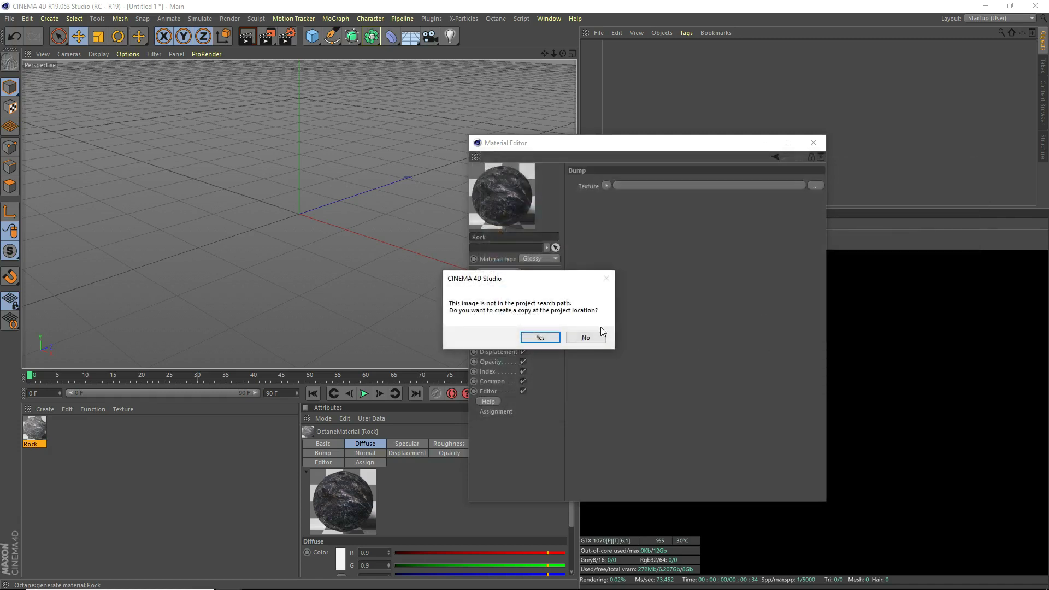
click(595, 336)
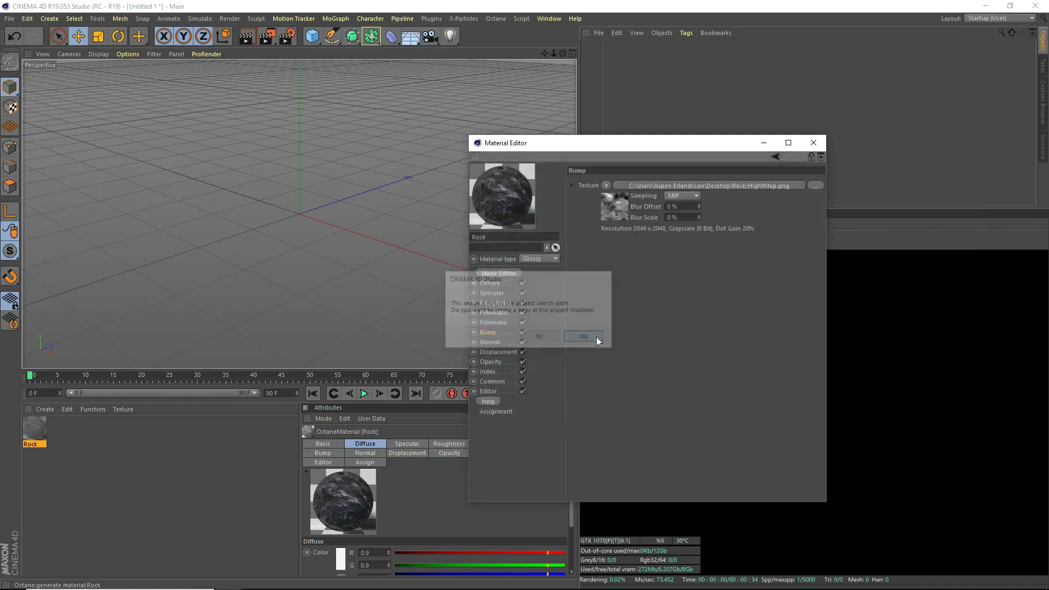
Make sure Rock's Displacement channel ends up enabled.
click(494, 352)
click(487, 333)
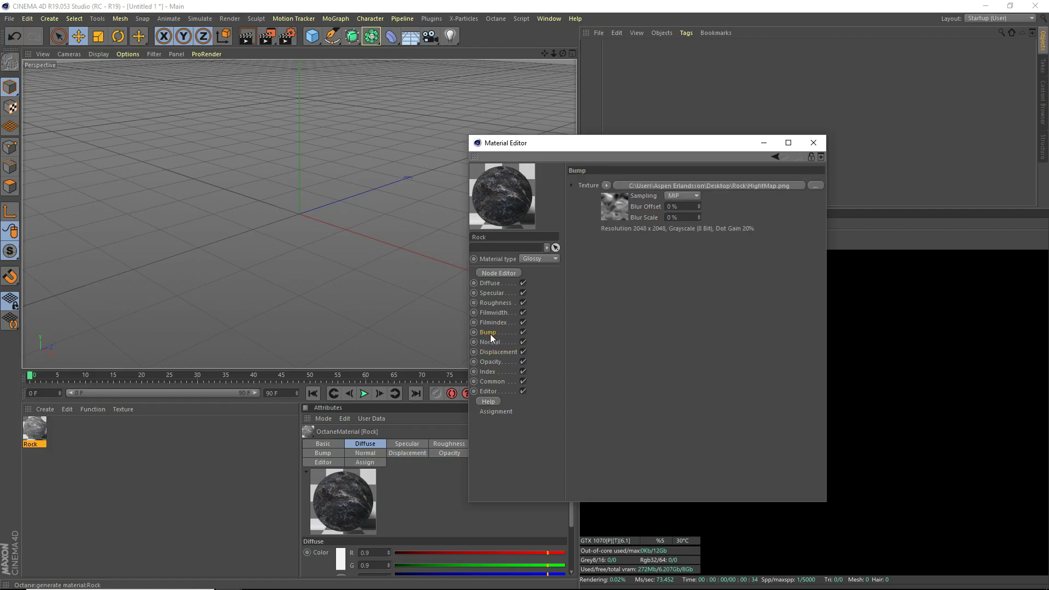
click(523, 352)
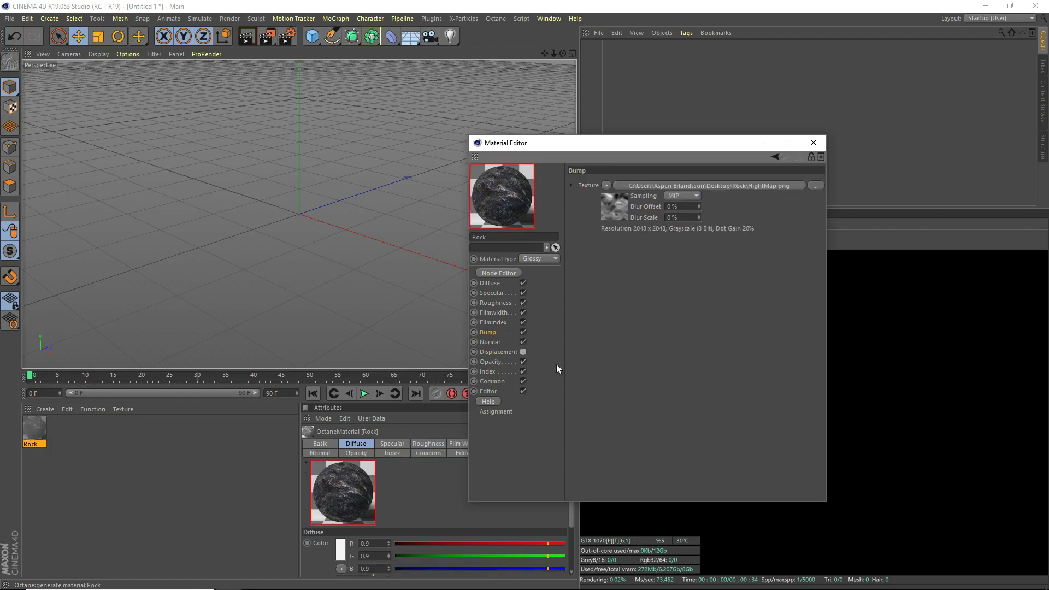
click(523, 352)
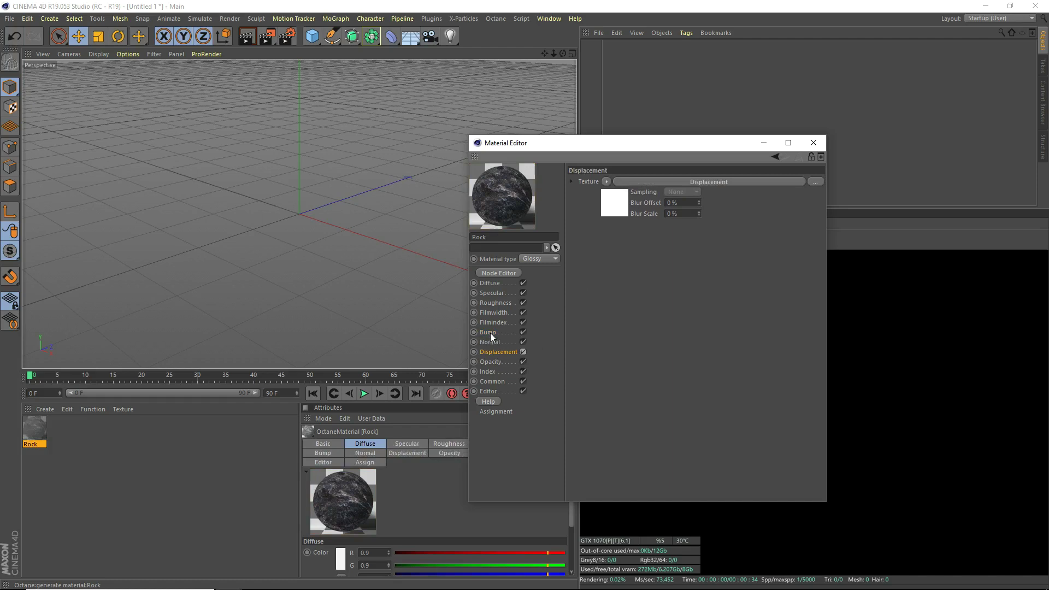
Close the Material Editor, add a sphere, and raise it above the grid.
click(814, 143)
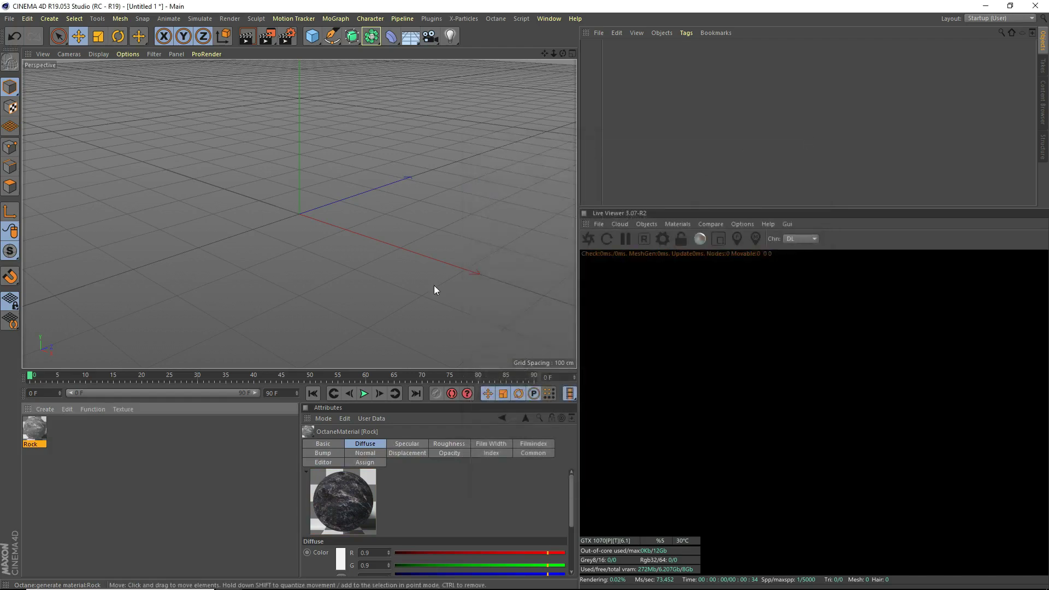
double_click(34, 429)
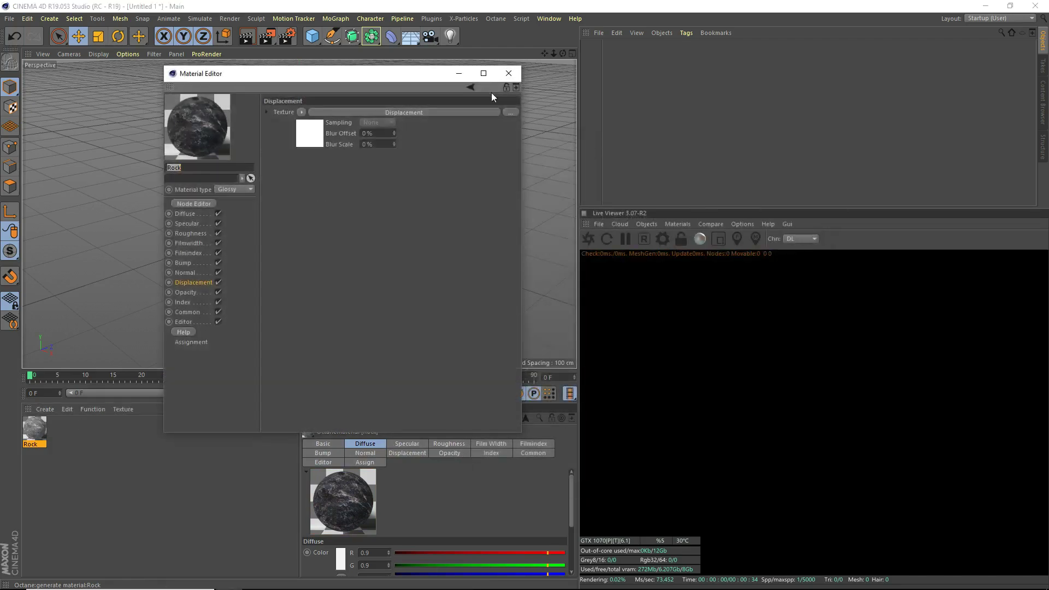
click(508, 73)
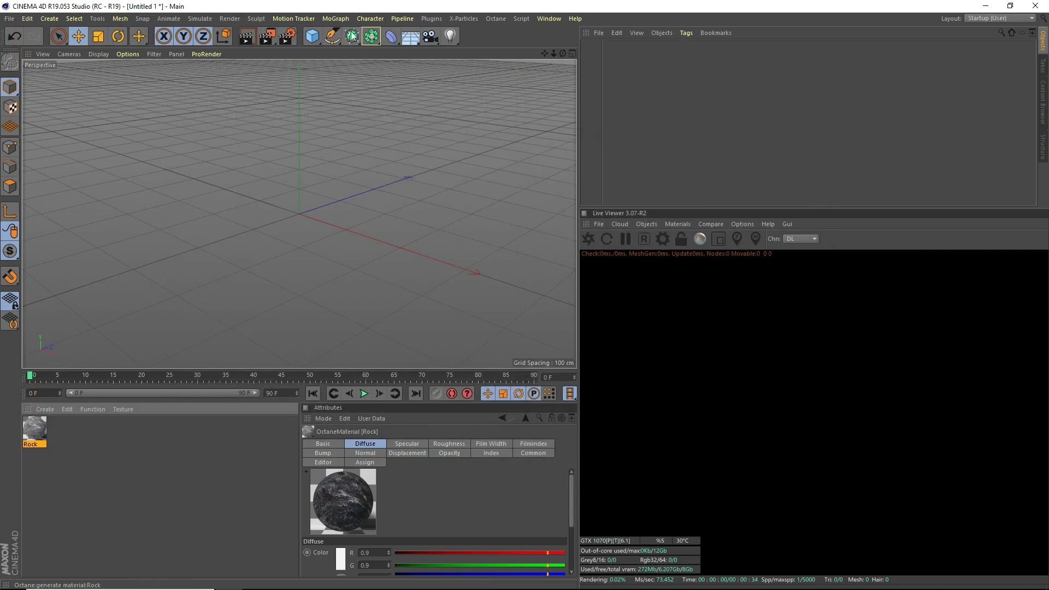
click(314, 37)
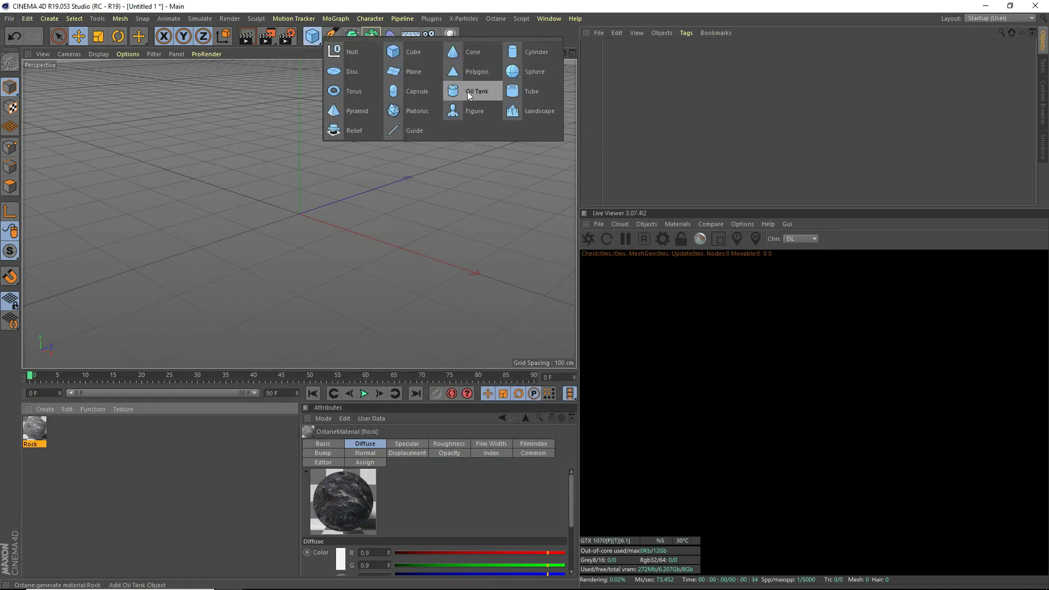
click(523, 76)
drag(299, 144, 299, 80)
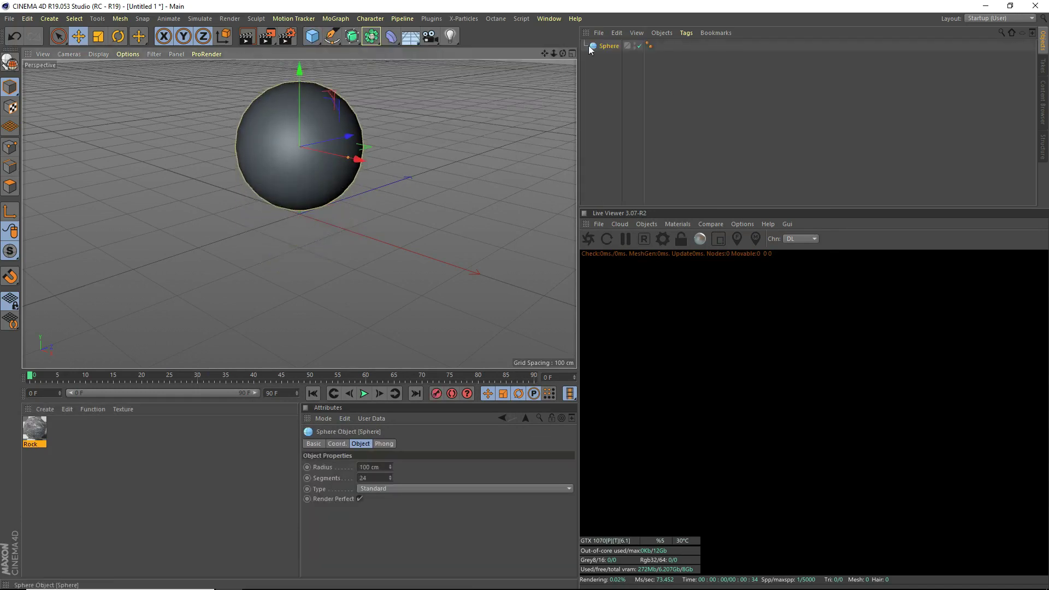
Set the sphere's segments to 32.
click(375, 478)
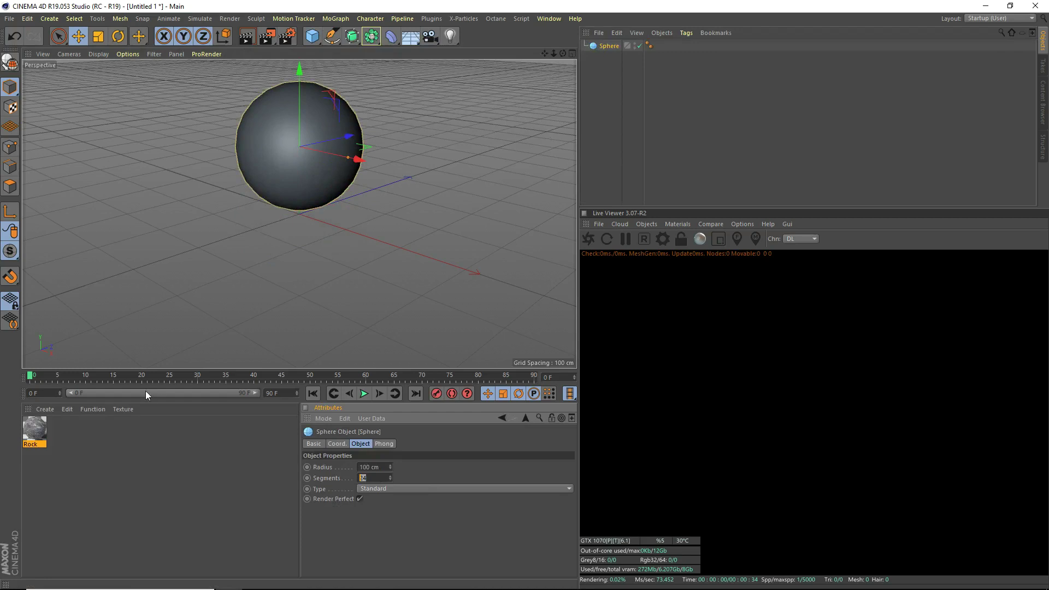
text(32)
key(Return)
scroll(466, 163, down, 2)
Start the Octane live render and drag the Rock material onto the sphere.
click(587, 239)
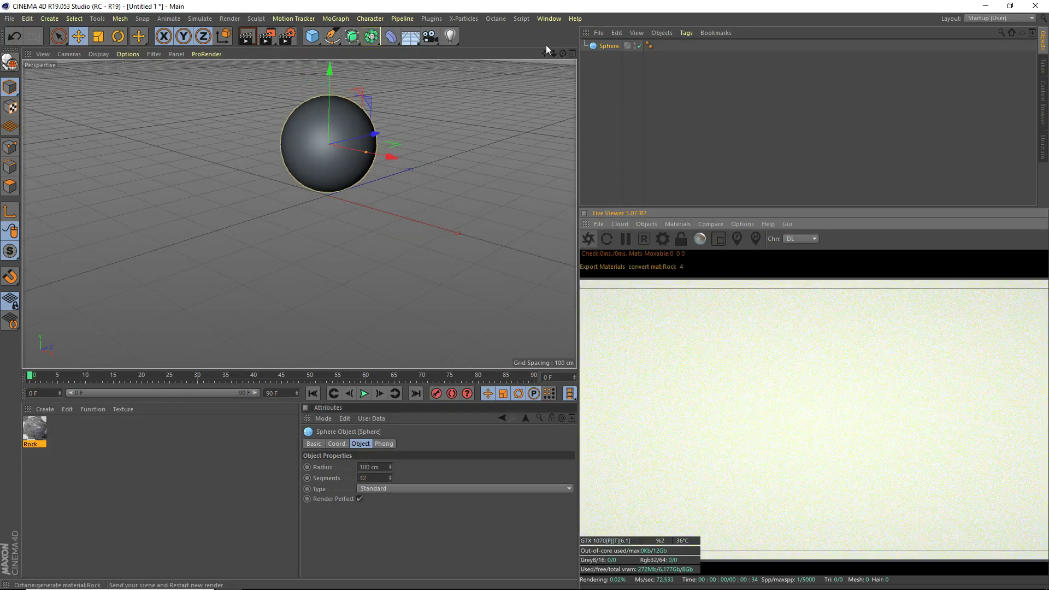
drag(545, 52, 466, 107)
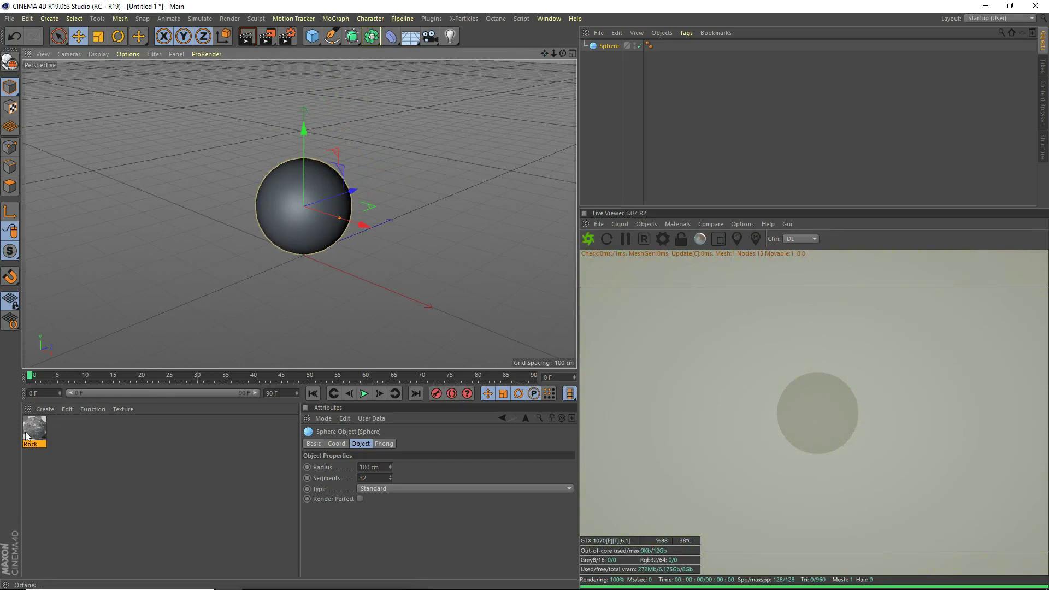
drag(26, 435, 296, 234)
scroll(293, 213, up, 4)
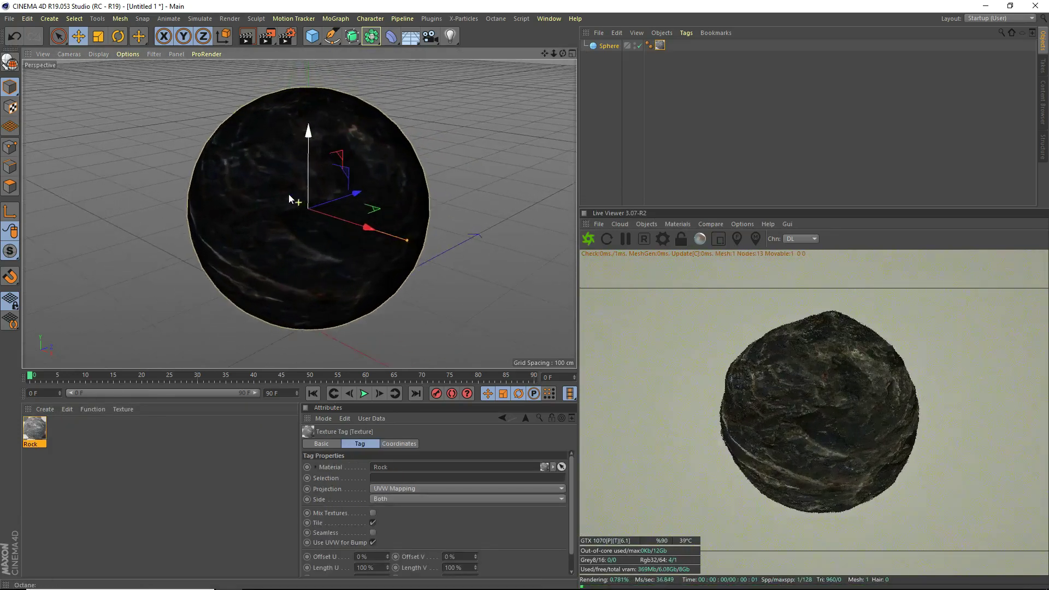
scroll(289, 200, up, 2)
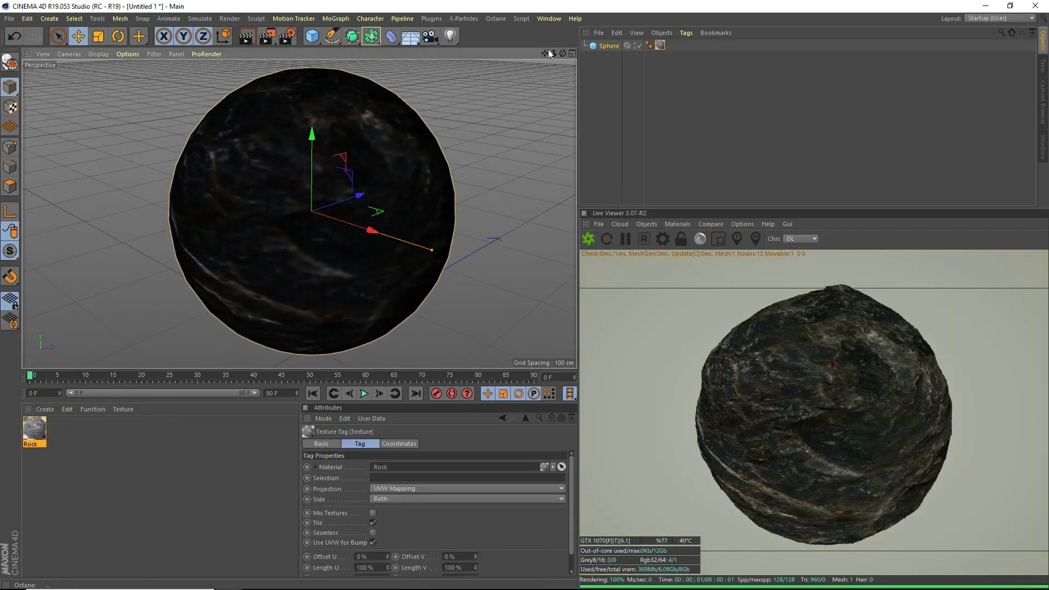
drag(564, 53, 564, 54)
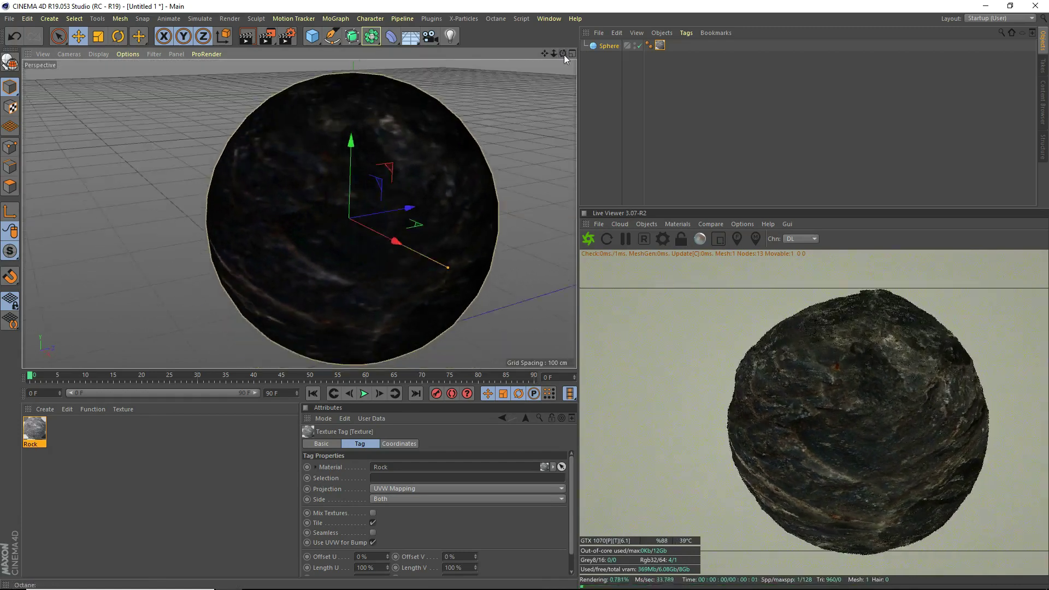
scroll(421, 123, up, 3)
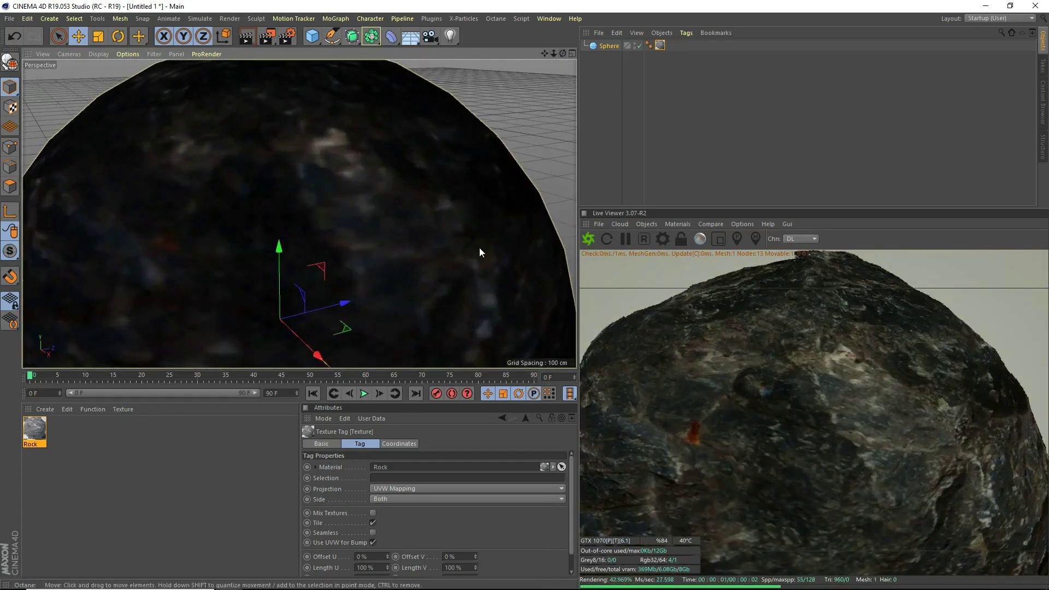
scroll(389, 243, down, 2)
scroll(388, 241, down, 4)
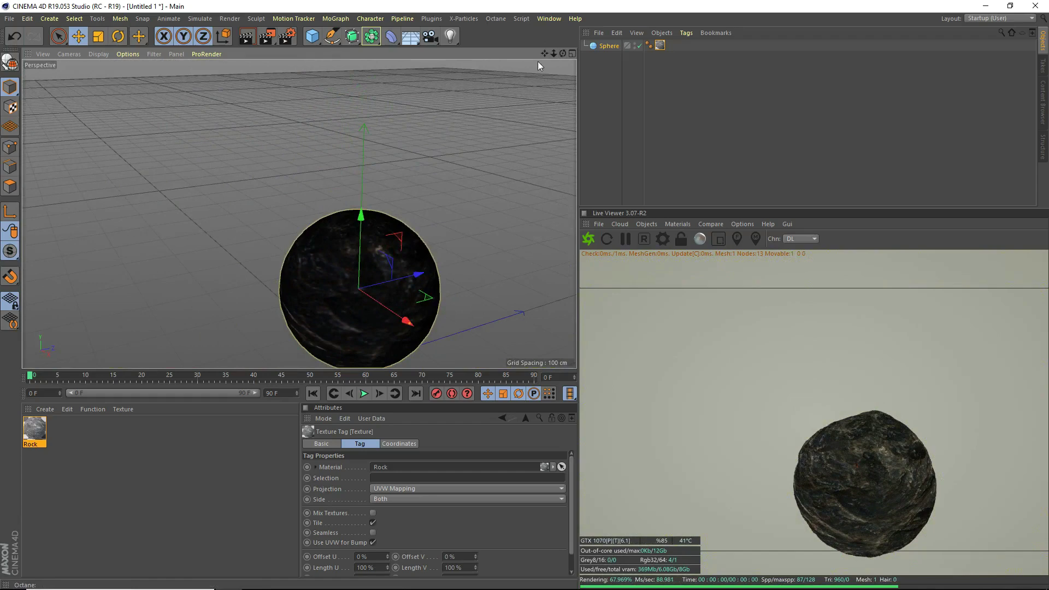
drag(544, 53, 544, 53)
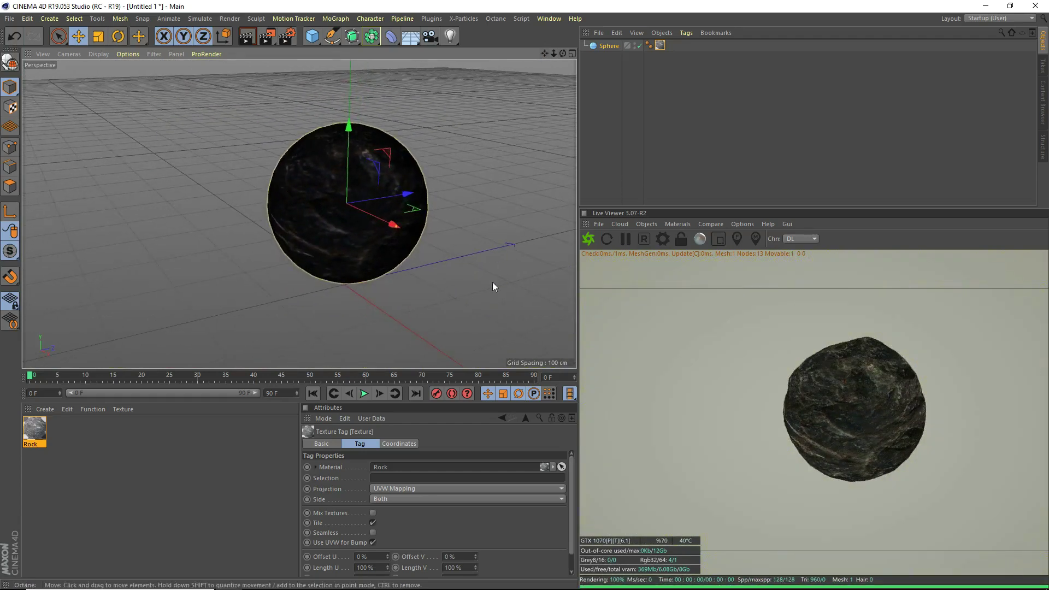
drag(388, 568, 390, 571)
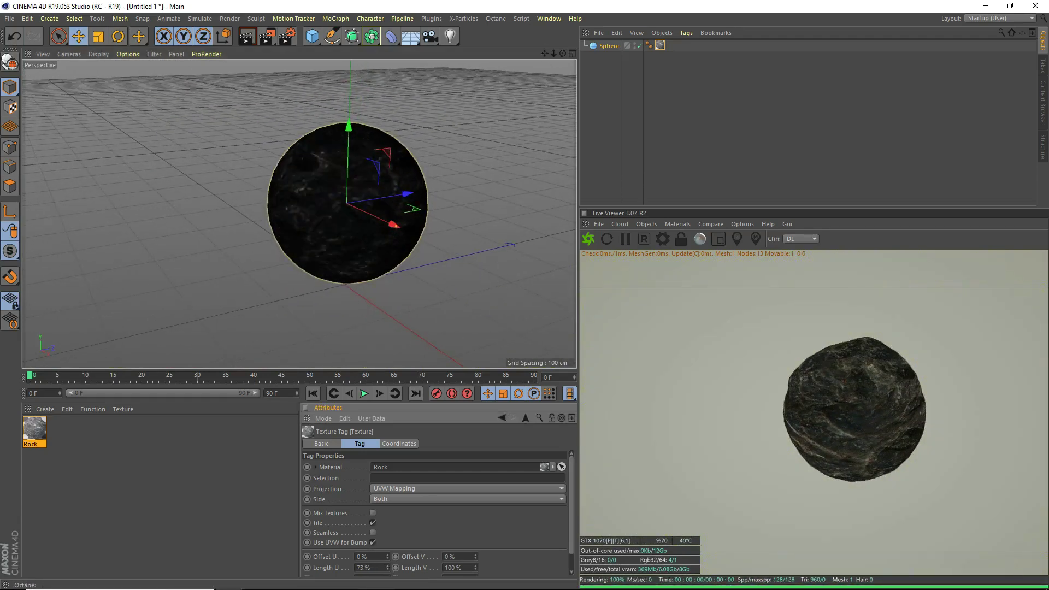
click(374, 568)
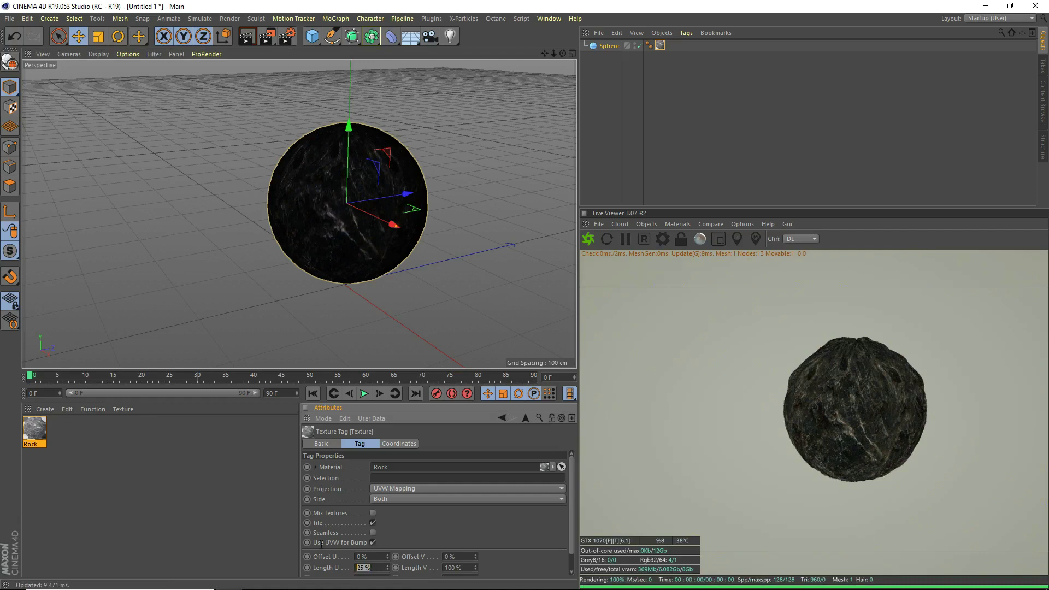
text(30)
key(Return)
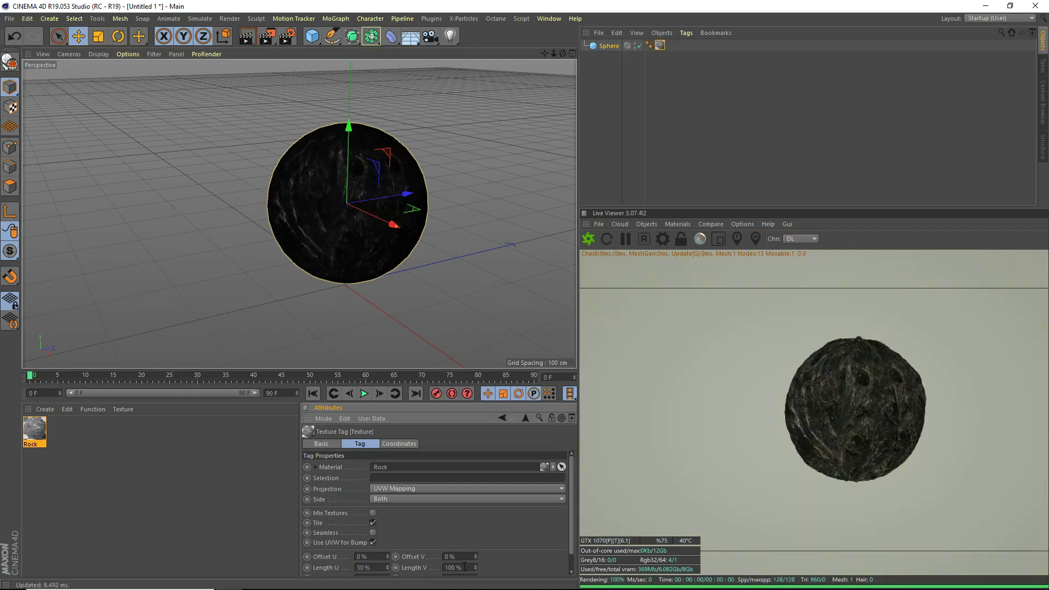
key(Tab)
text(30)
key(Return)
scroll(386, 322, up, 3)
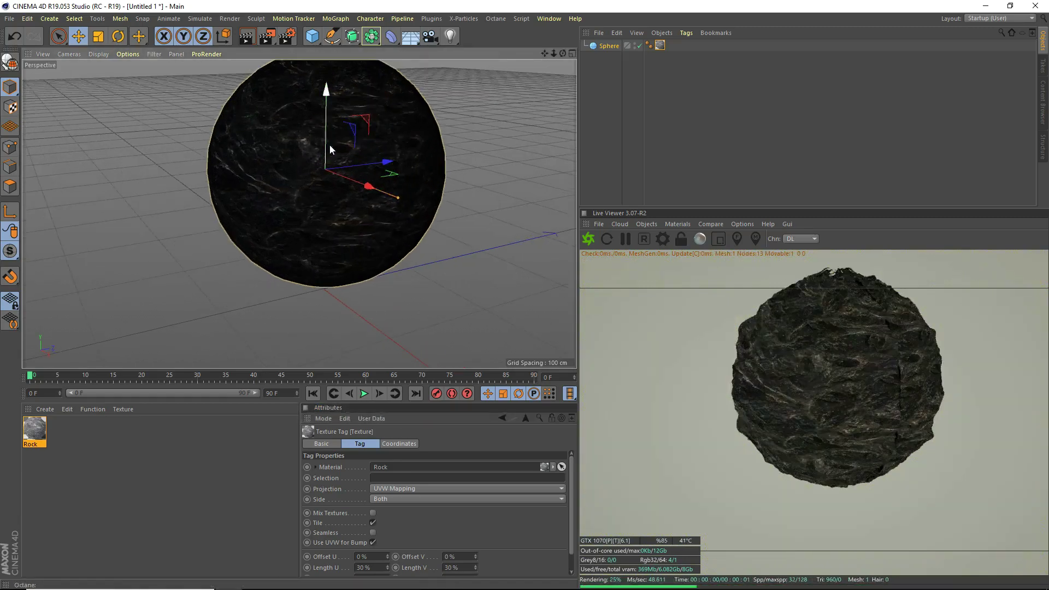
drag(562, 52, 750, 353)
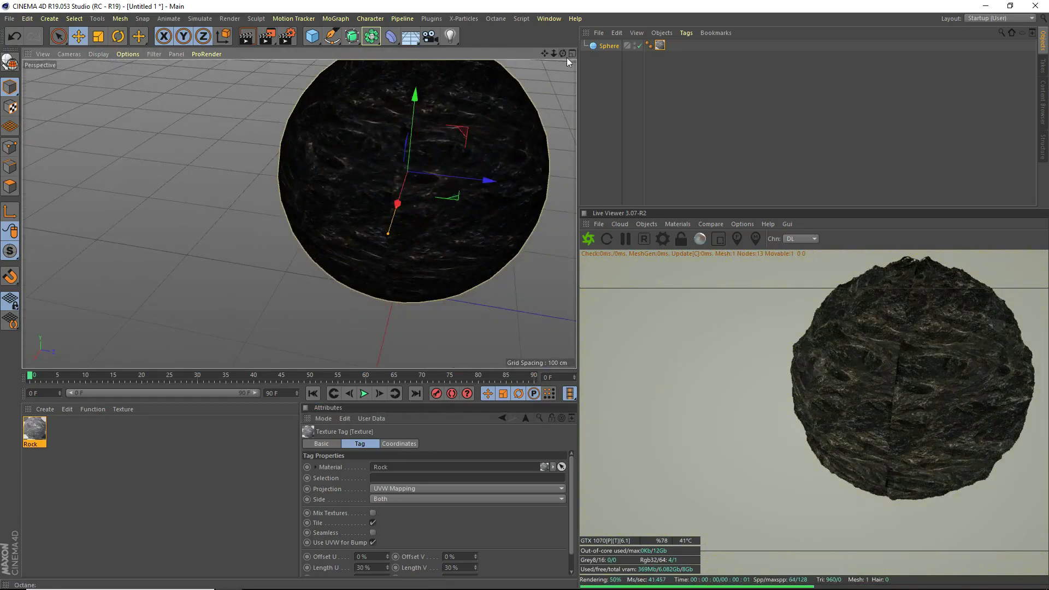
drag(563, 53, 557, 65)
alt+drag(299, 214, 299, 214)
drag(568, 53, 568, 53)
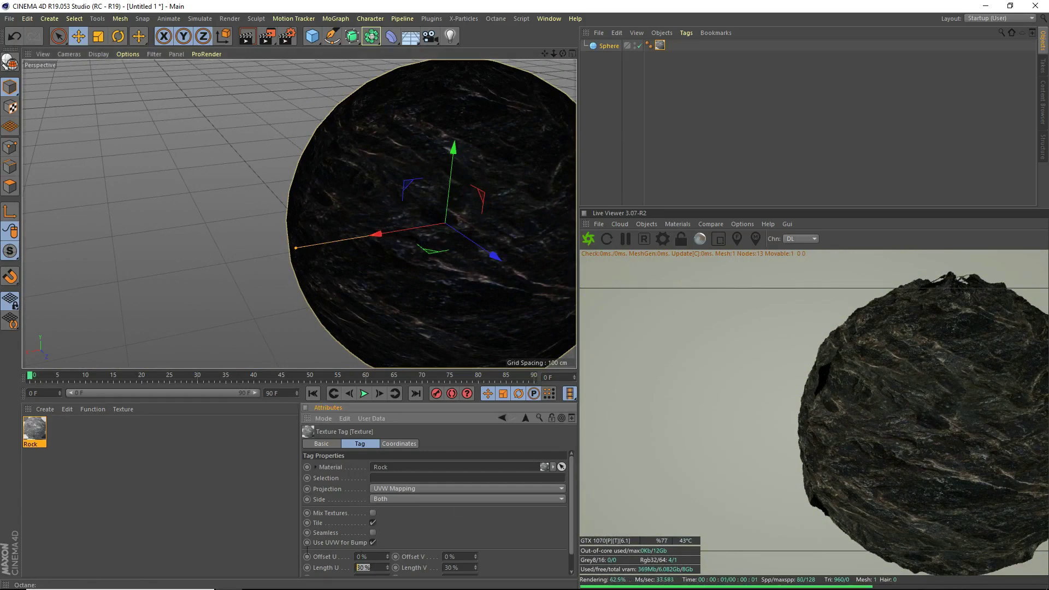
text(100)
key(Return)
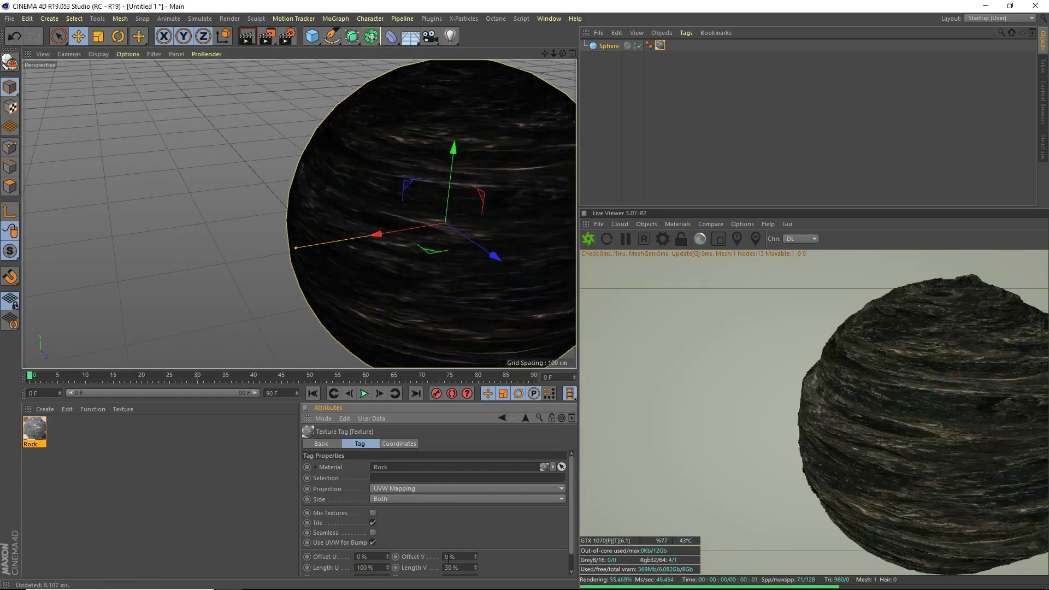
double_click(451, 568)
text(0)
key(Return)
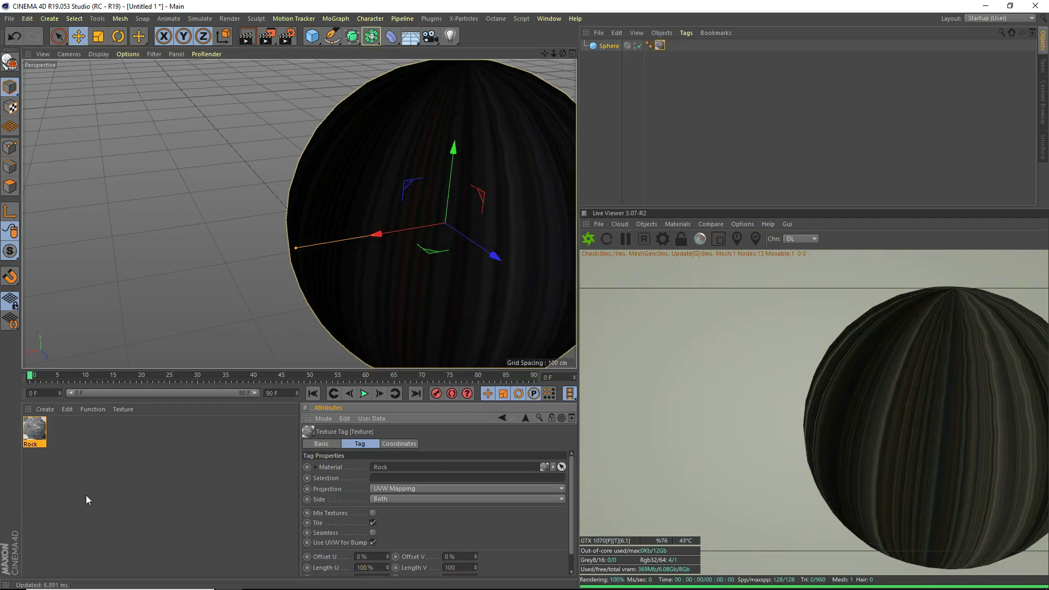
key(Return)
scroll(339, 234, down, 3)
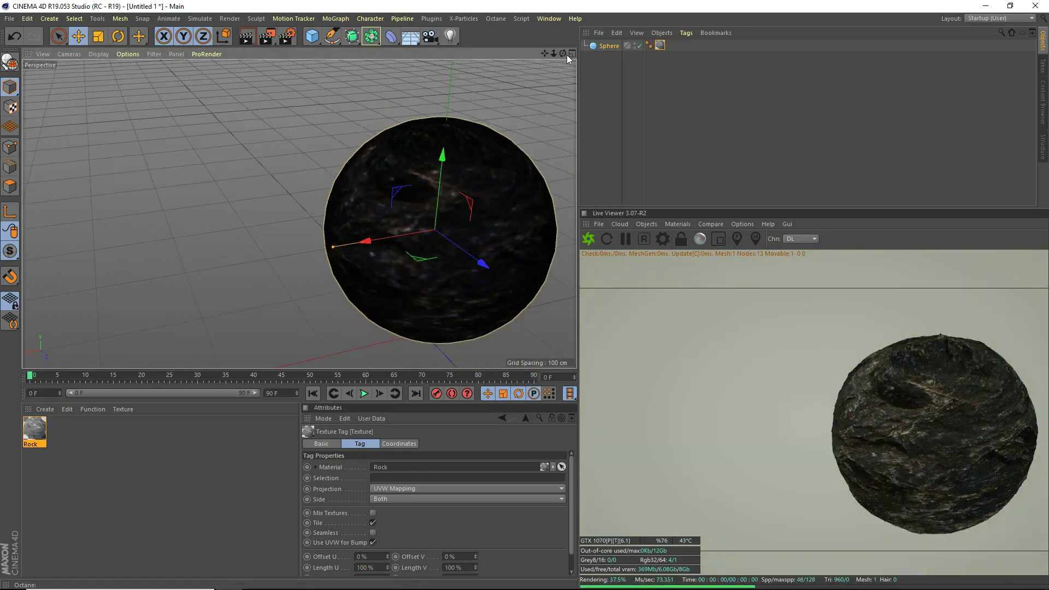
drag(566, 55, 621, 59)
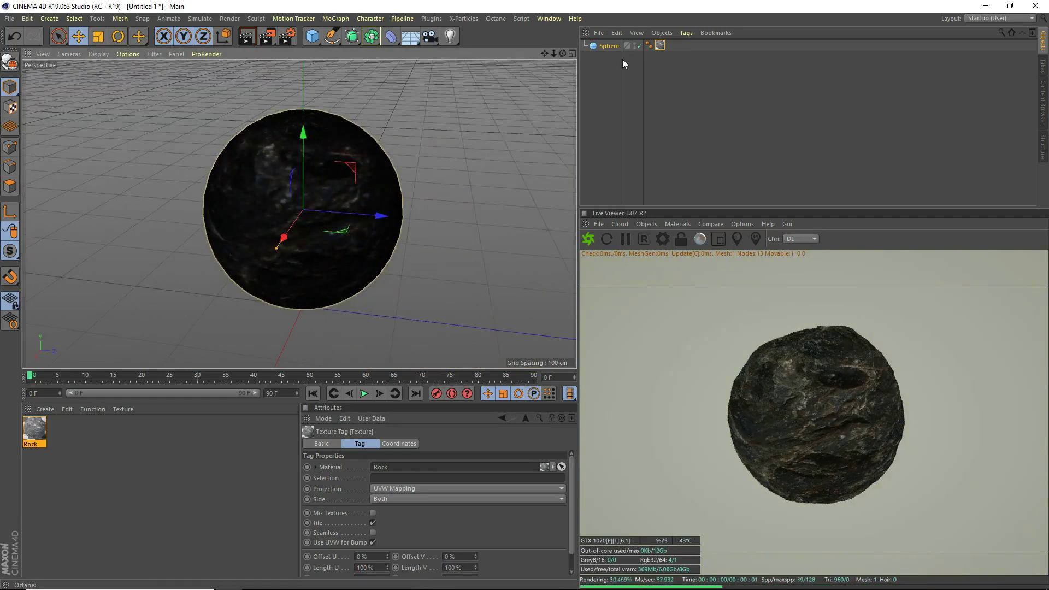
click(644, 226)
Add two Octane texture environment skies and set the environment colour to black.
click(669, 253)
click(643, 224)
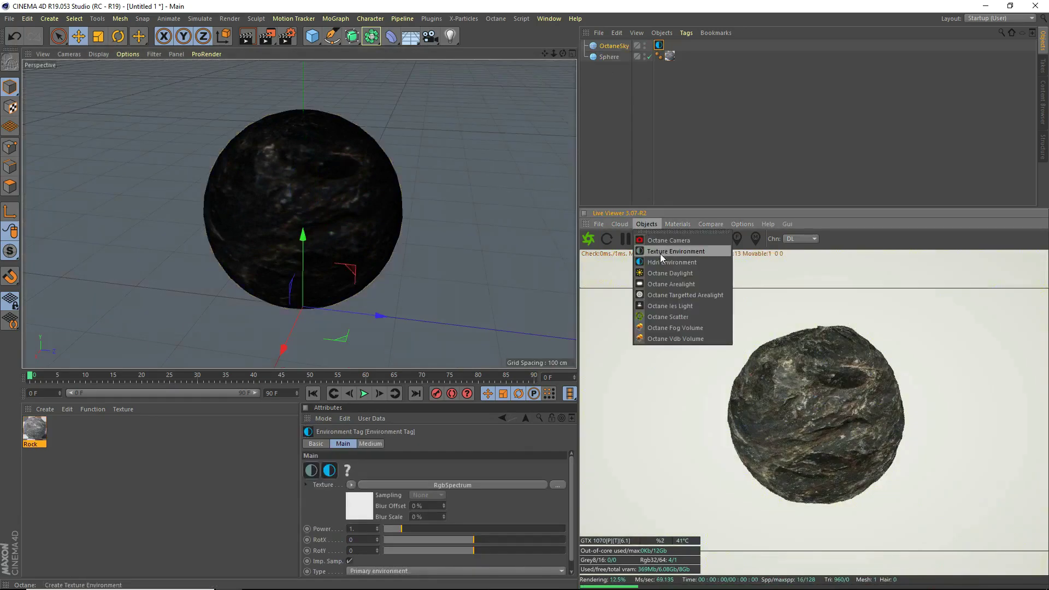
click(660, 252)
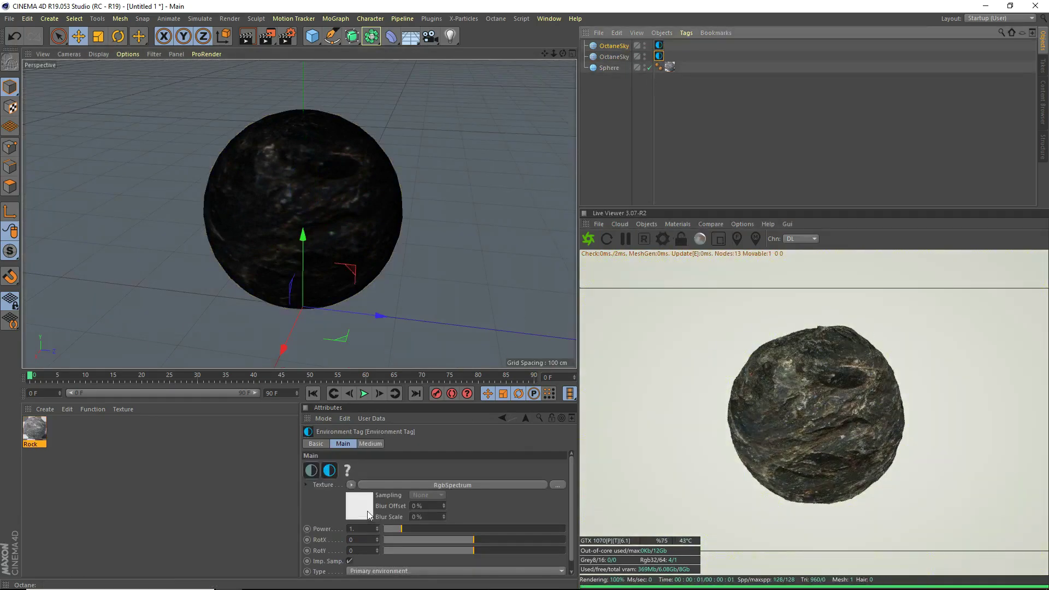
click(367, 515)
click(336, 473)
click(324, 522)
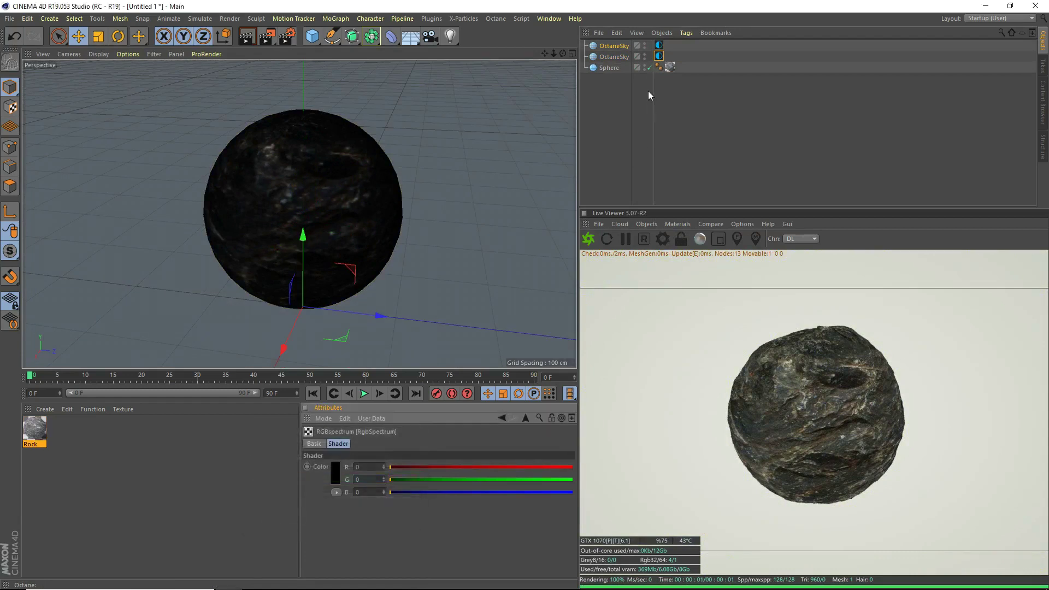
Set the second sky's type to Visible environment, then open the first sky's image texture.
click(659, 56)
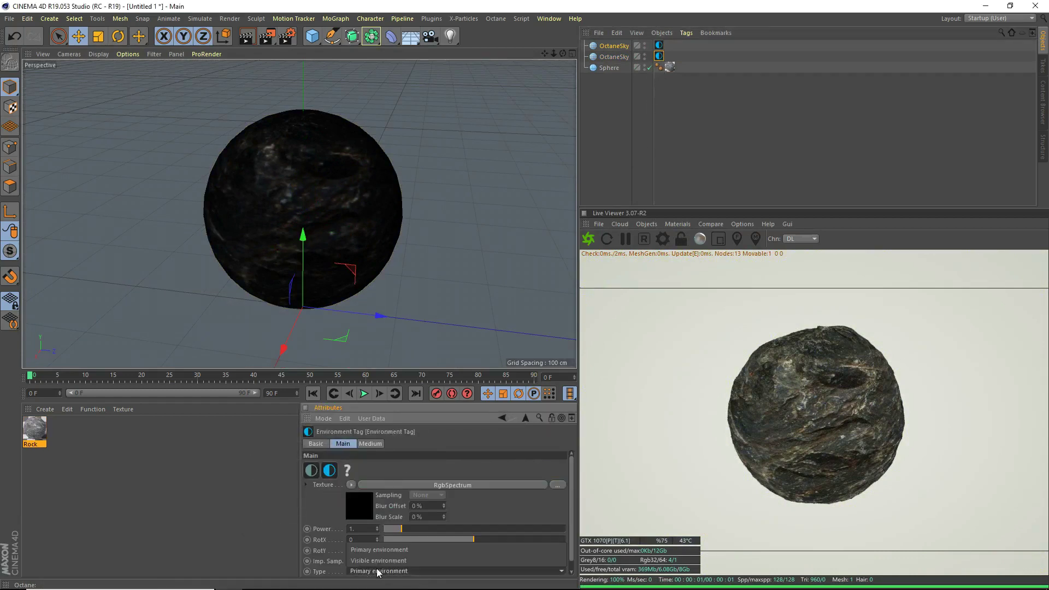
click(376, 571)
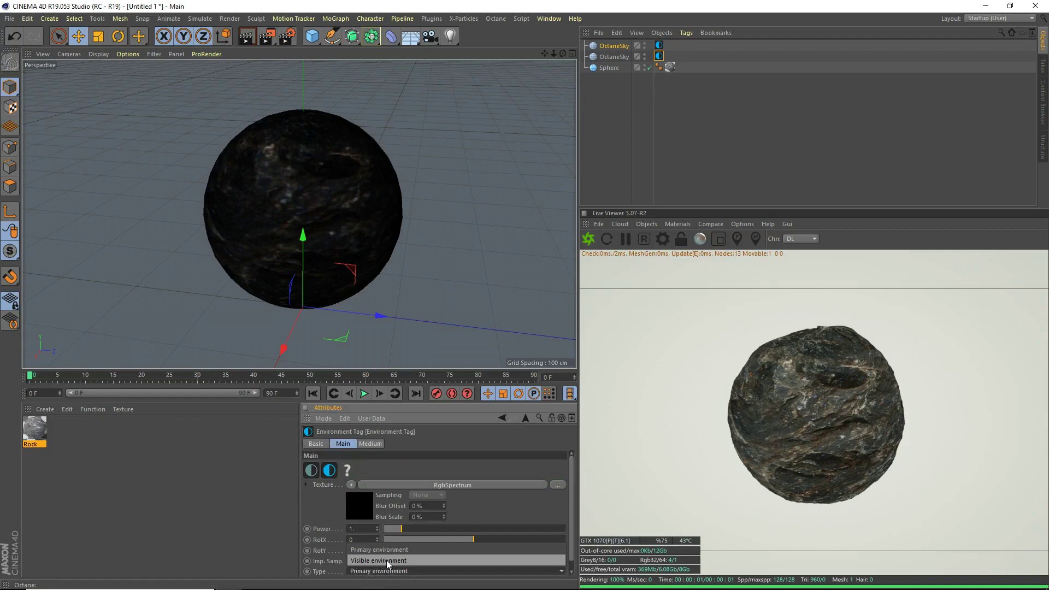
click(385, 561)
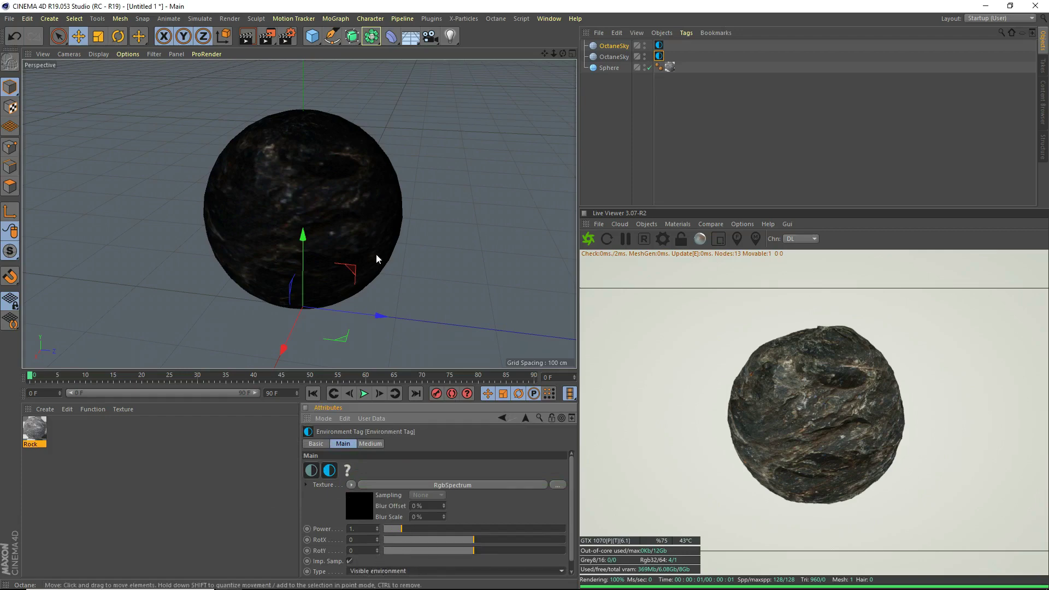
alt+drag(374, 262, 299, 214)
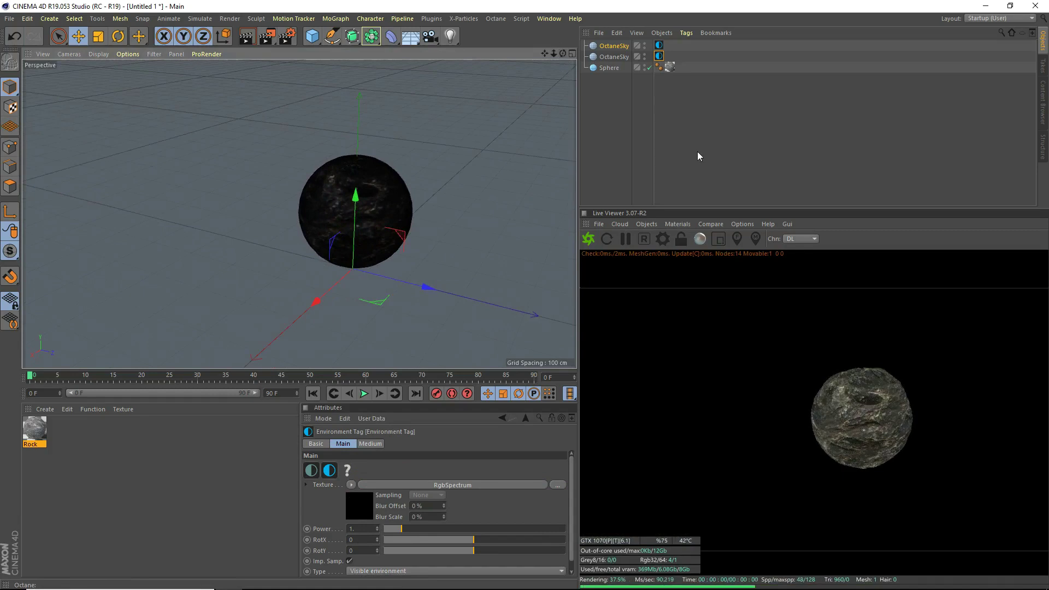
click(658, 46)
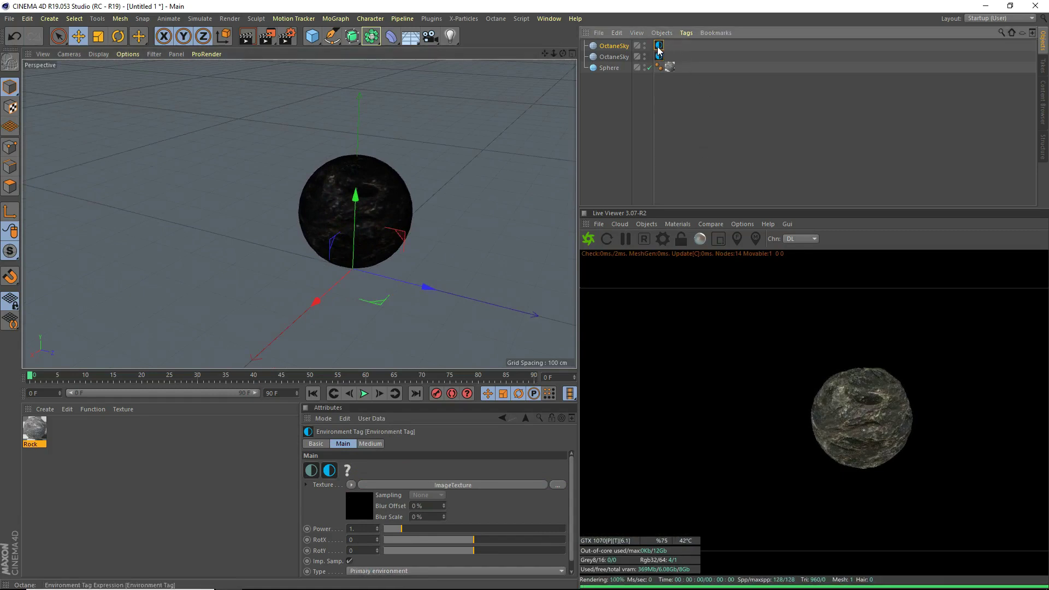
click(382, 485)
Load HdrOutdoorFieldAfternoonCloudy003 from Desktop > Textures > HDR Sky&Ground as the sky image.
click(557, 467)
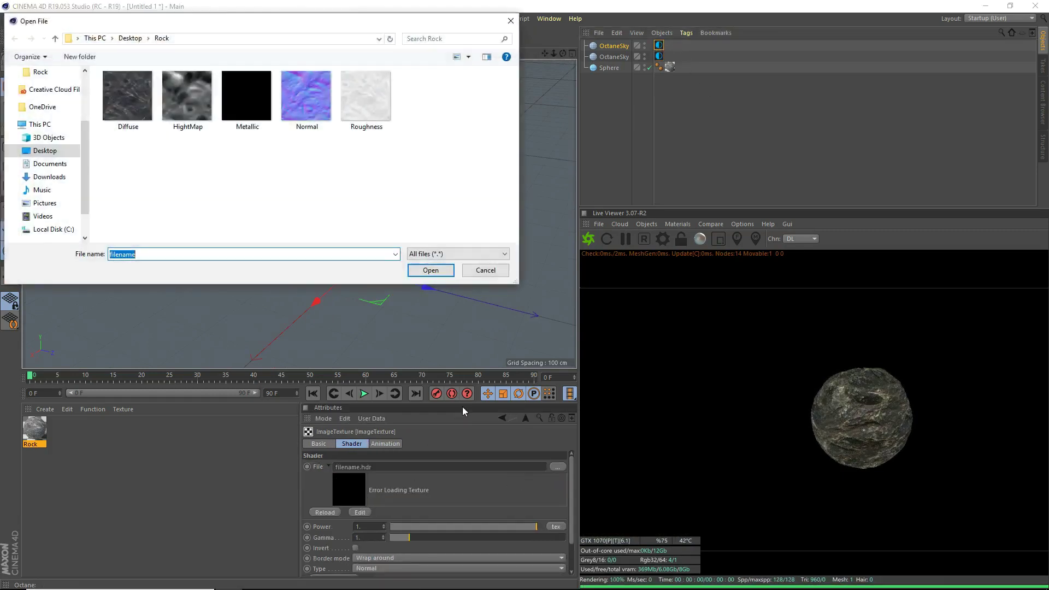
click(130, 39)
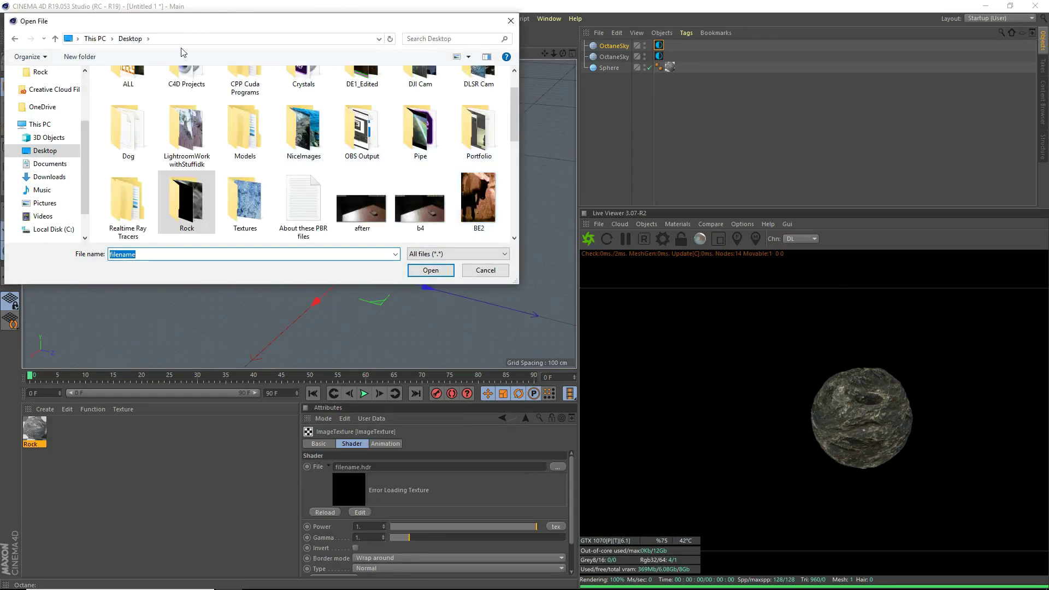
scroll(498, 125, up, 2)
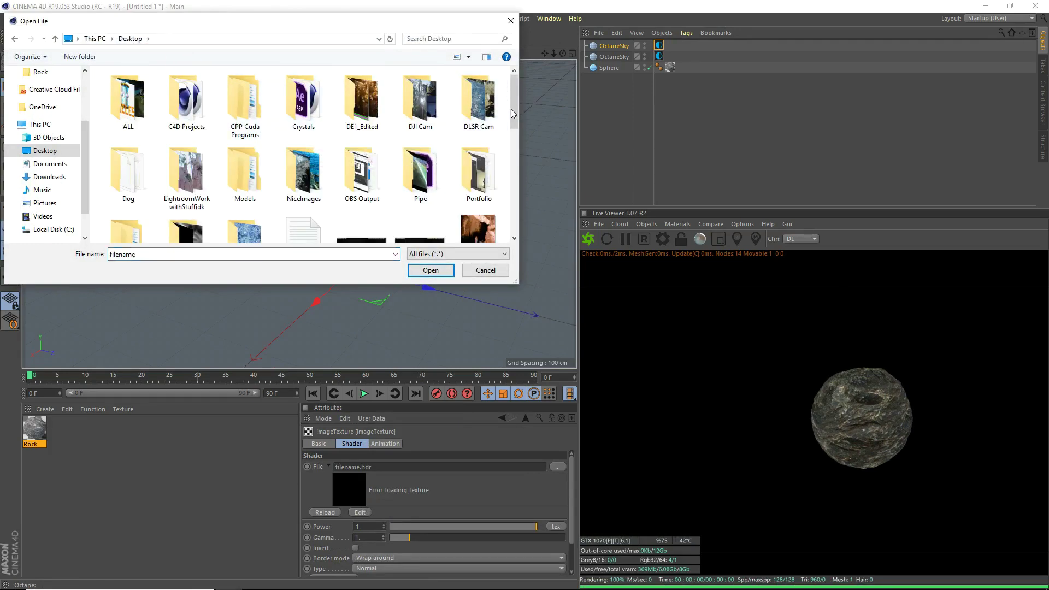
drag(512, 106, 513, 131)
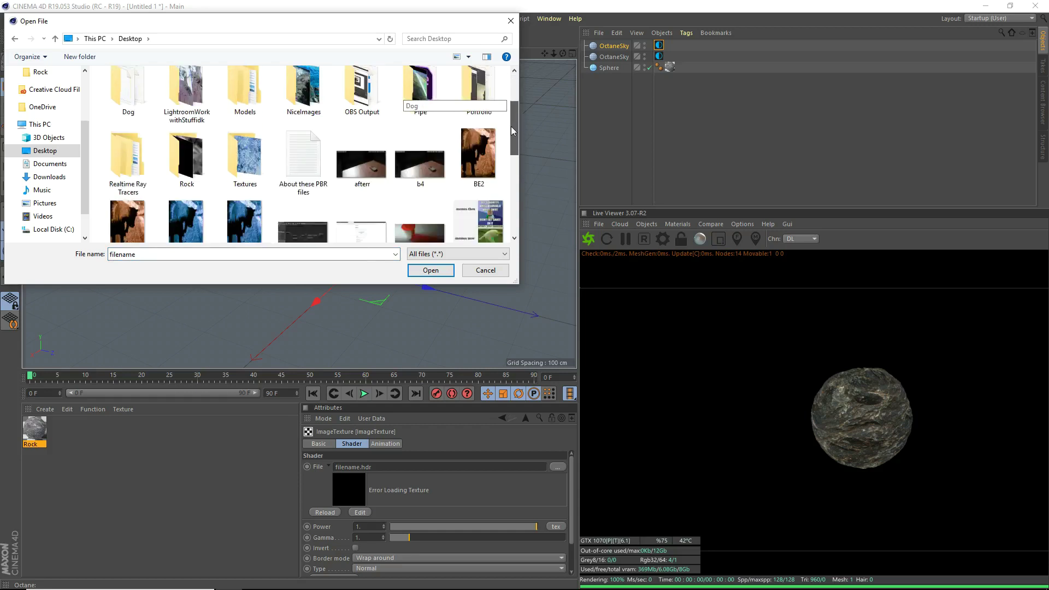
double_click(240, 156)
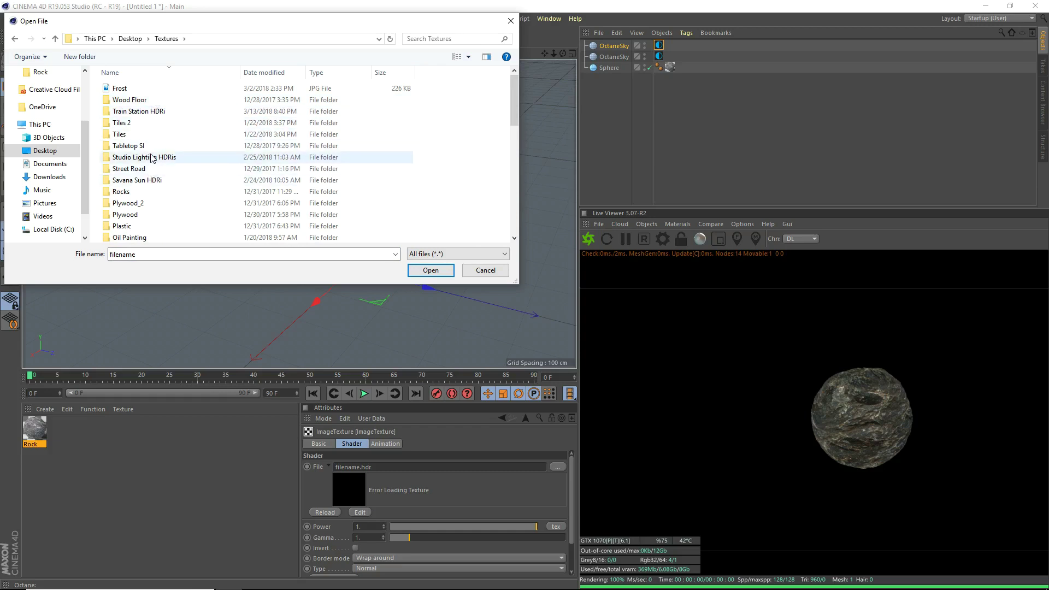
scroll(146, 208, down, 5)
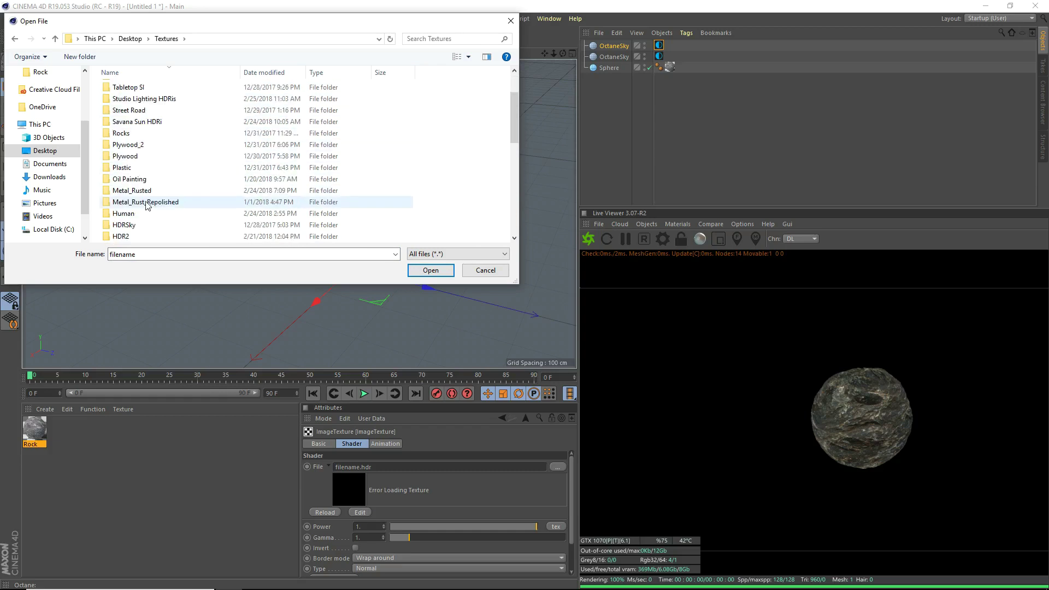
double_click(159, 183)
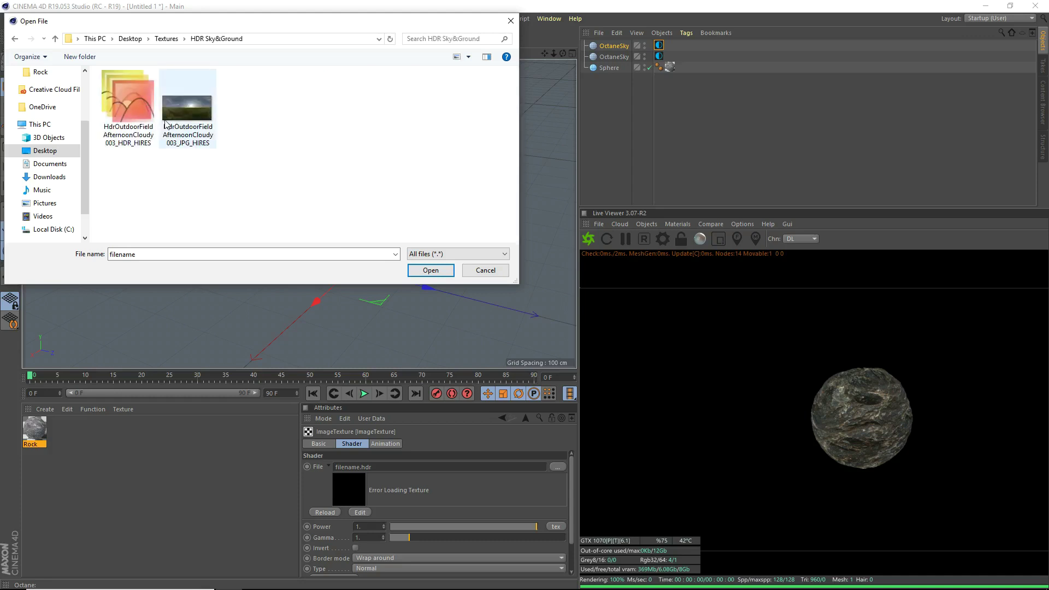
double_click(128, 107)
click(583, 336)
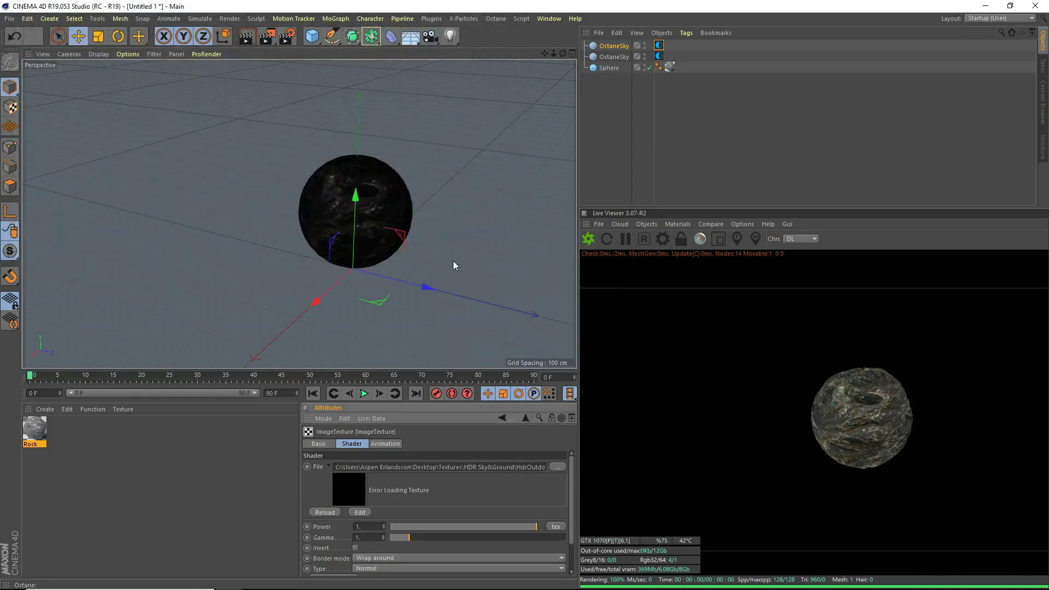
Set the HDRI sky's Power to about 2.05 while reframing the view on the sphere.
scroll(401, 207, up, 5)
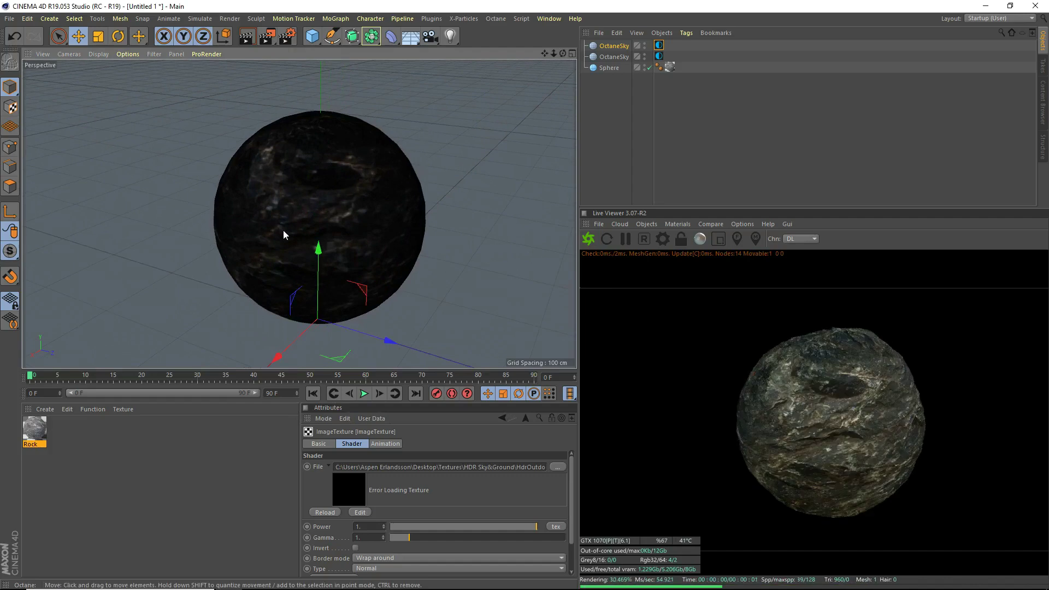
scroll(295, 237, up, 1)
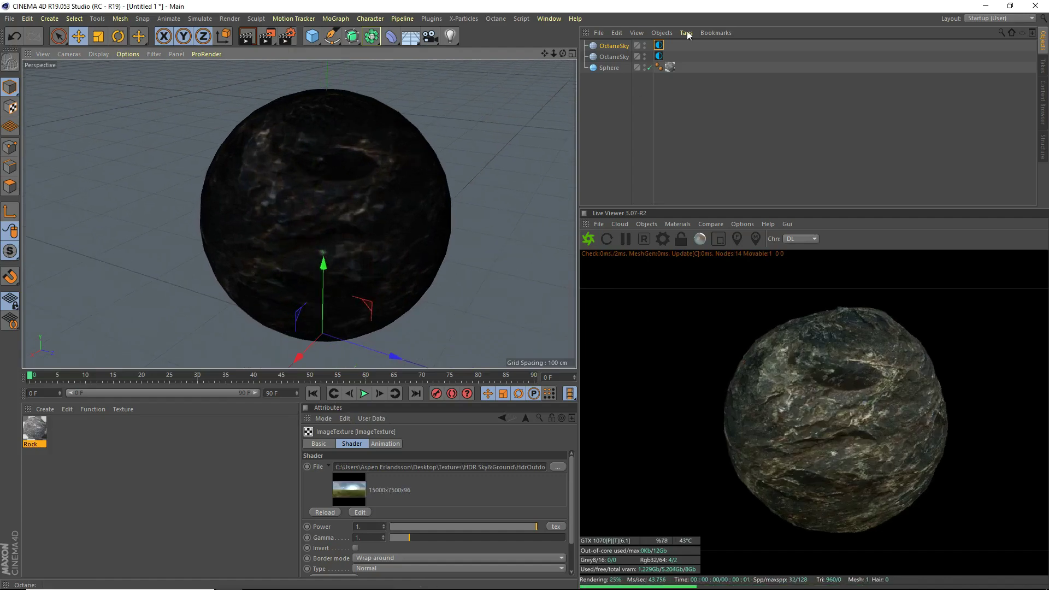
click(658, 45)
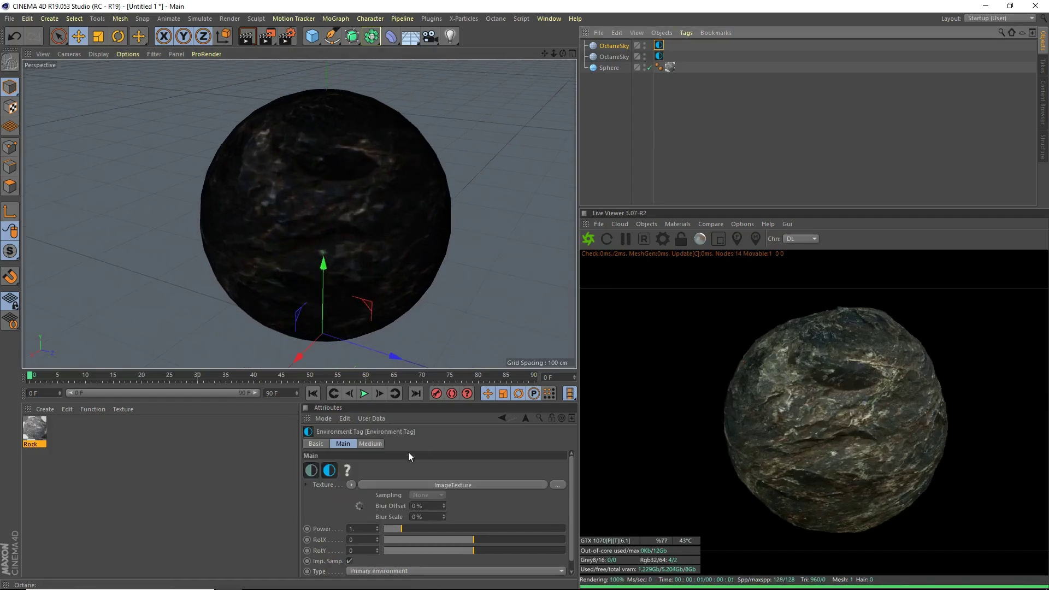
mouse_move(411, 530)
mouse_down()
mouse_move(444, 532)
mouse_move(426, 532)
mouse_up()
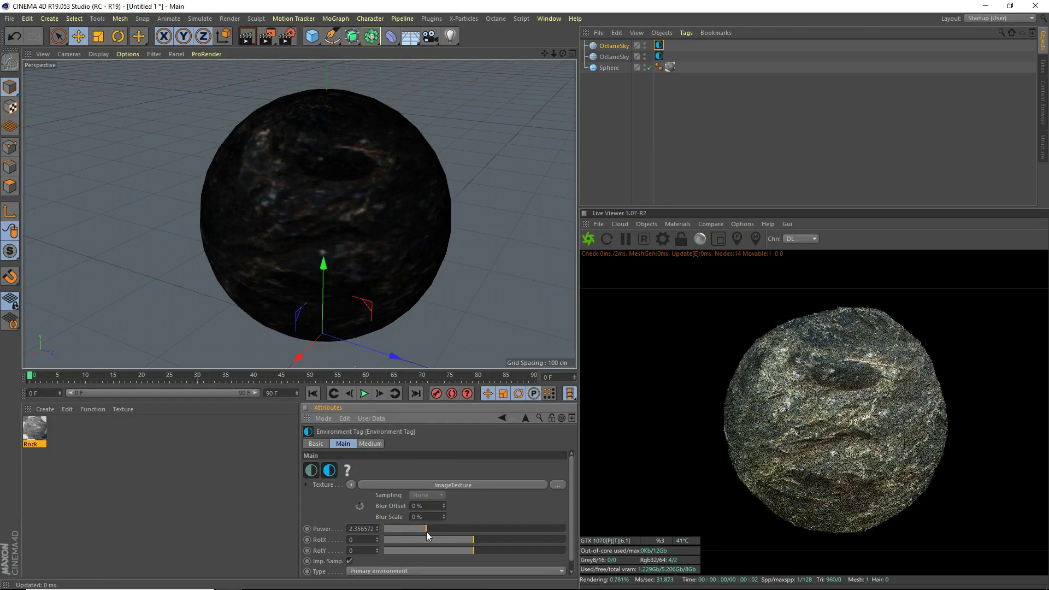
scroll(306, 306, up, 1)
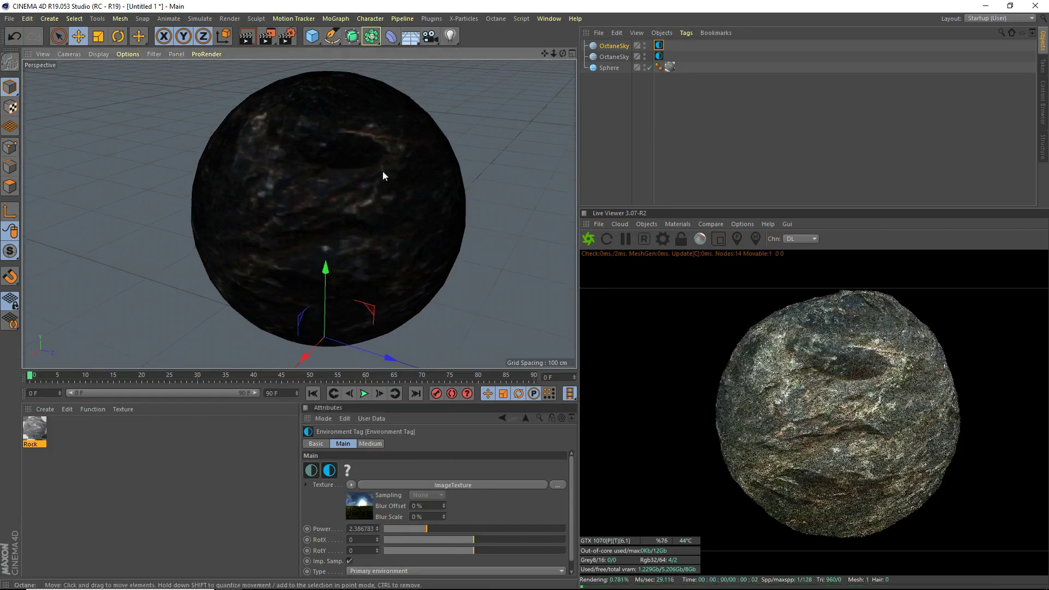
alt+drag(299, 180, 257, 219)
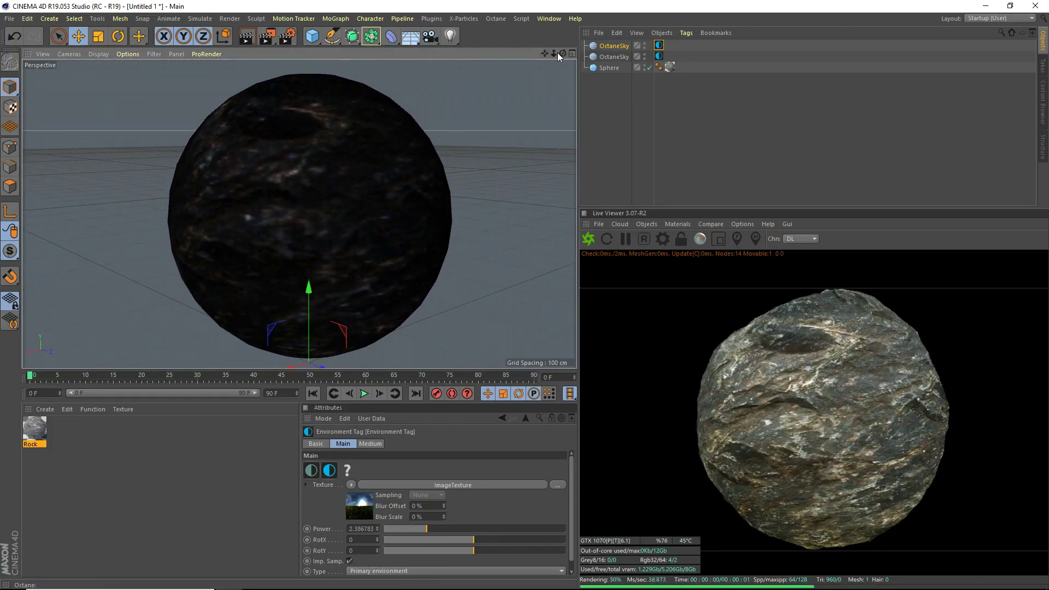
drag(554, 53, 552, 53)
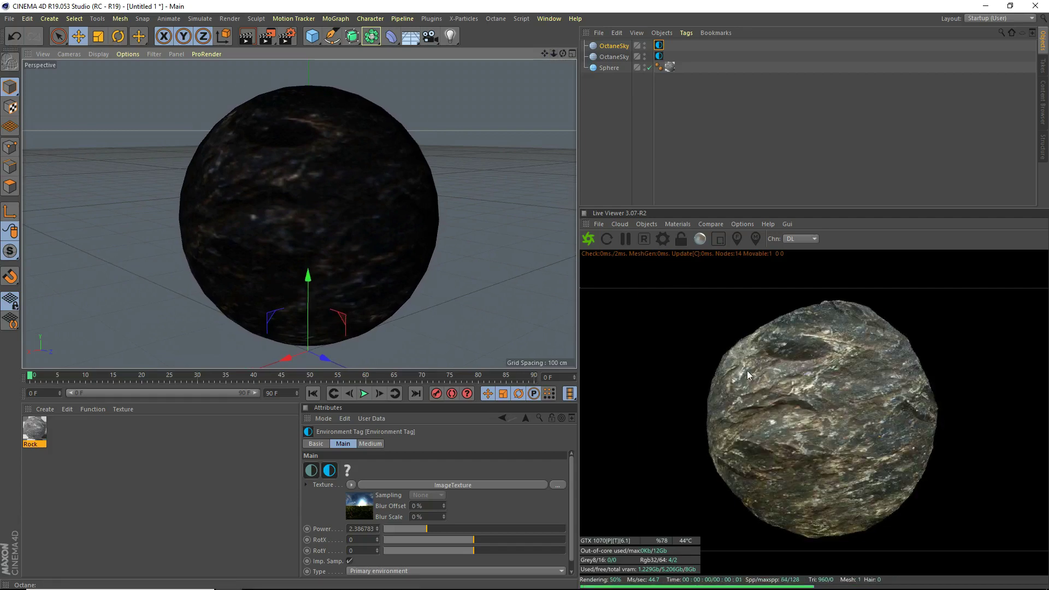
drag(424, 529, 421, 529)
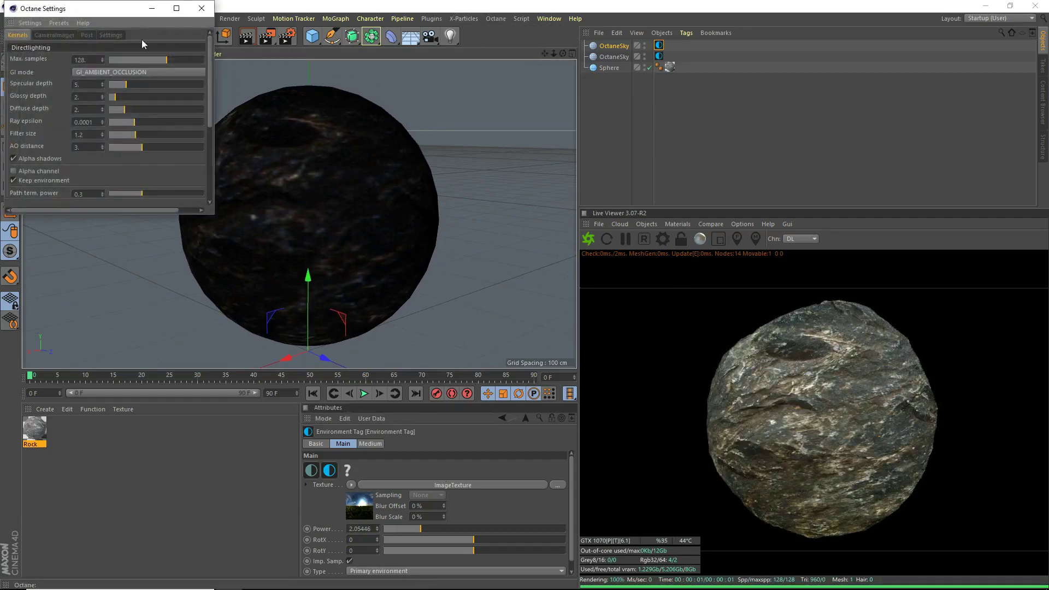
Switch the Live Viewer to path tracing with diffuse depth 10 and specular depth 5.
click(782, 239)
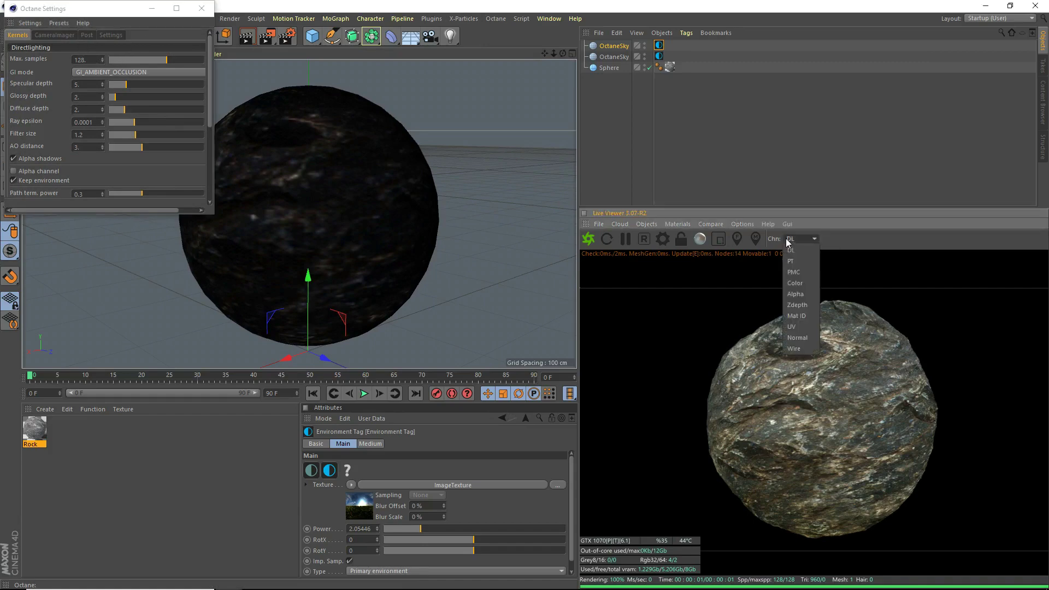
click(798, 261)
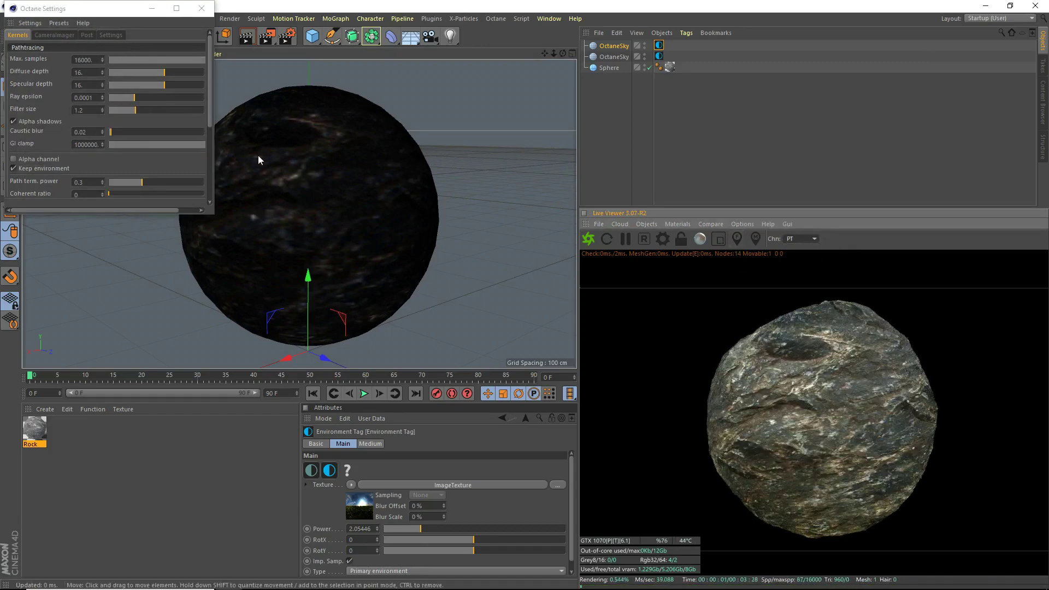
drag(162, 73, 130, 88)
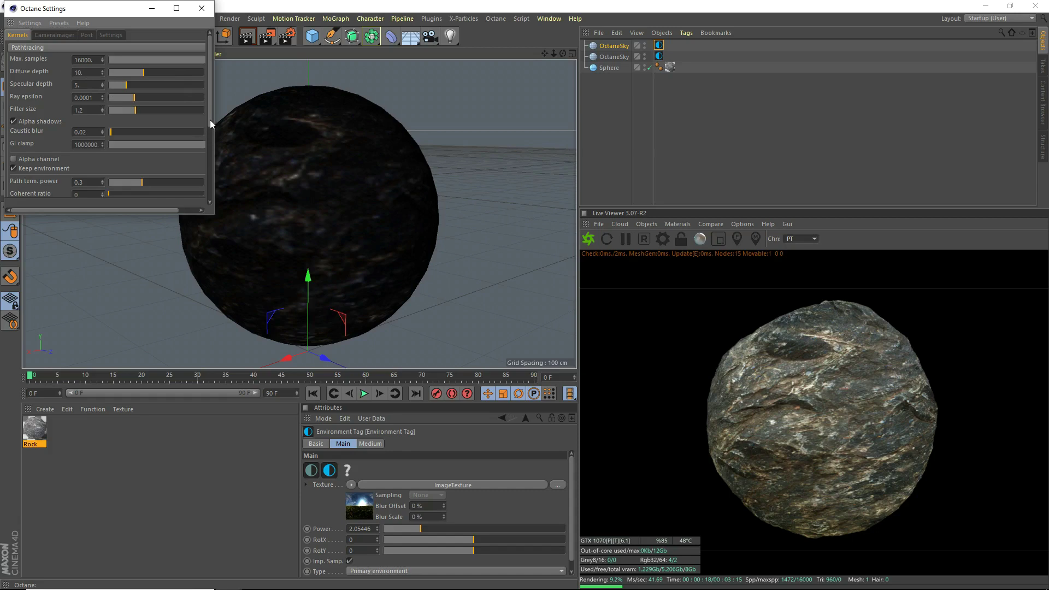
drag(210, 123, 202, 177)
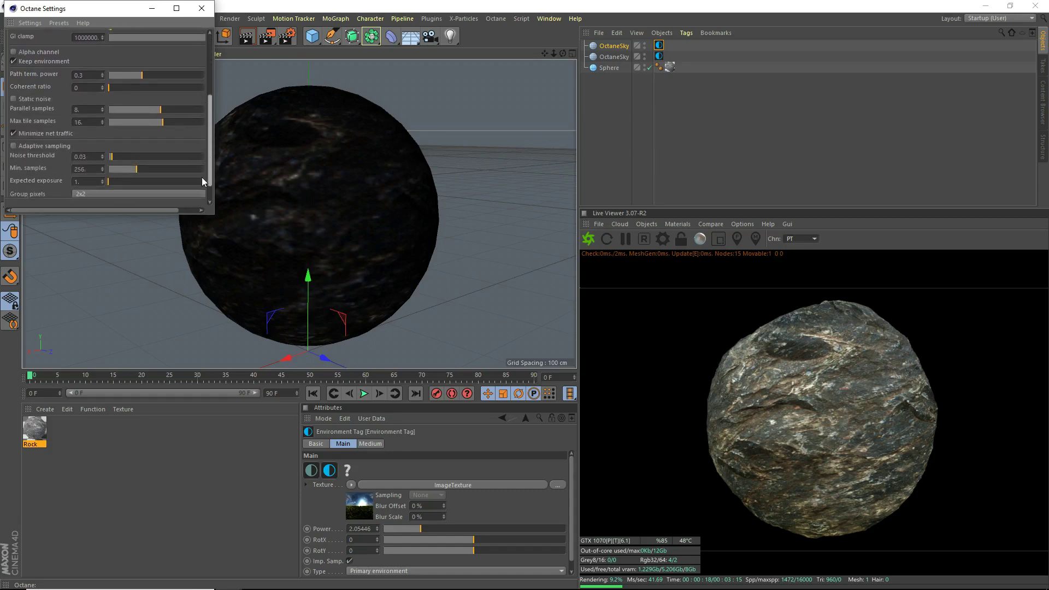
Set 16 parallel samples and 32 max tile samples, then review the imager and device settings.
click(175, 109)
click(182, 122)
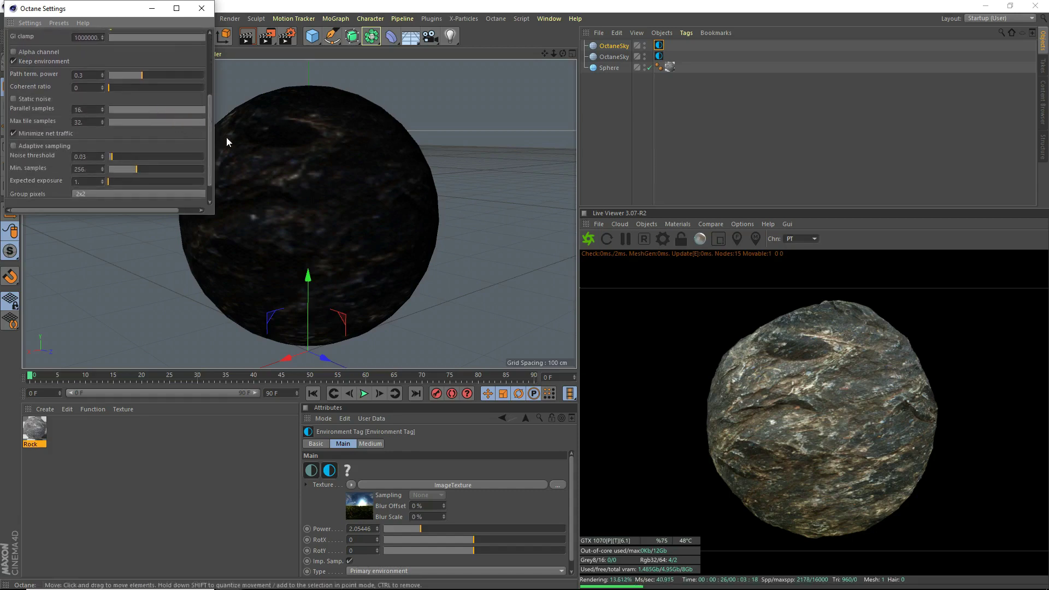
drag(209, 146, 66, 18)
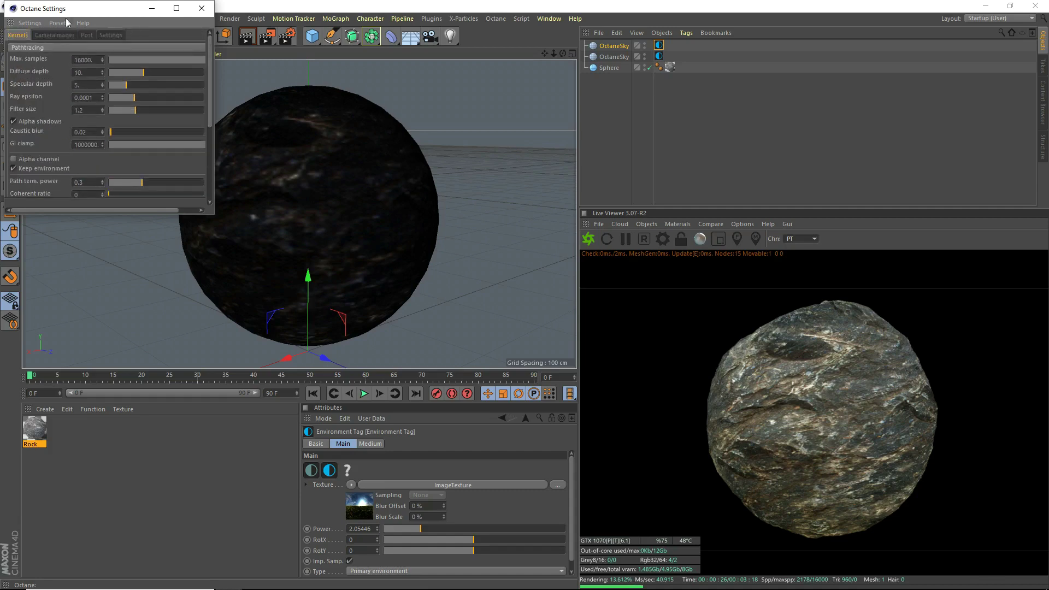
click(51, 35)
click(107, 34)
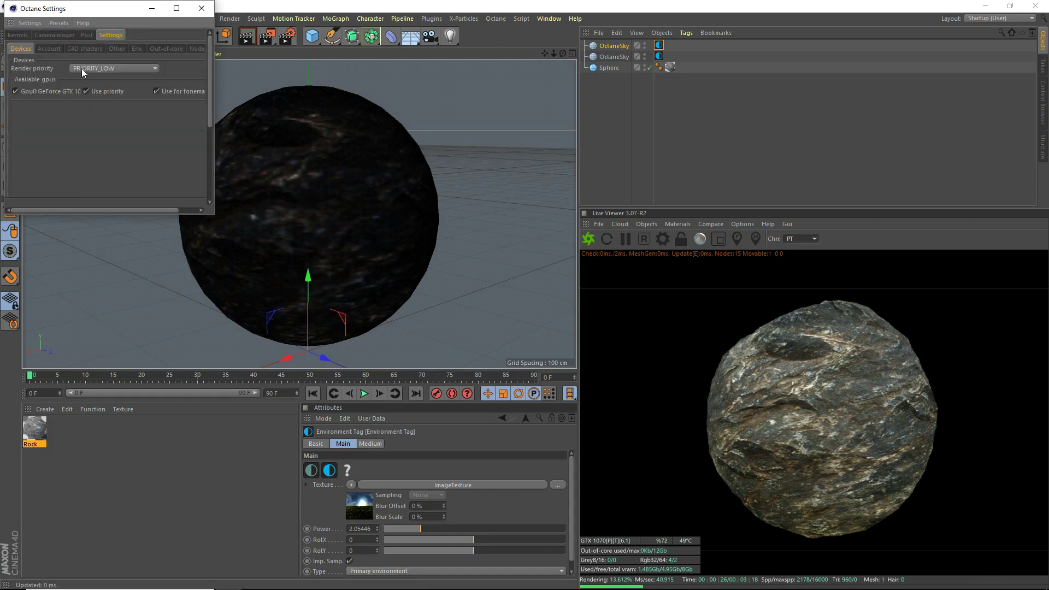
click(92, 70)
click(93, 101)
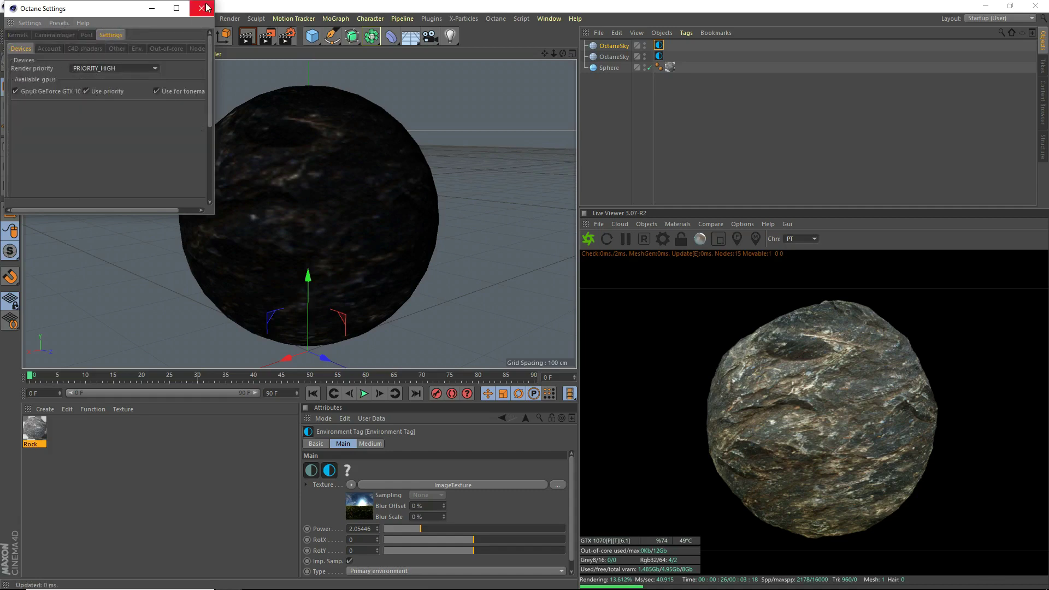
click(73, 35)
click(176, 8)
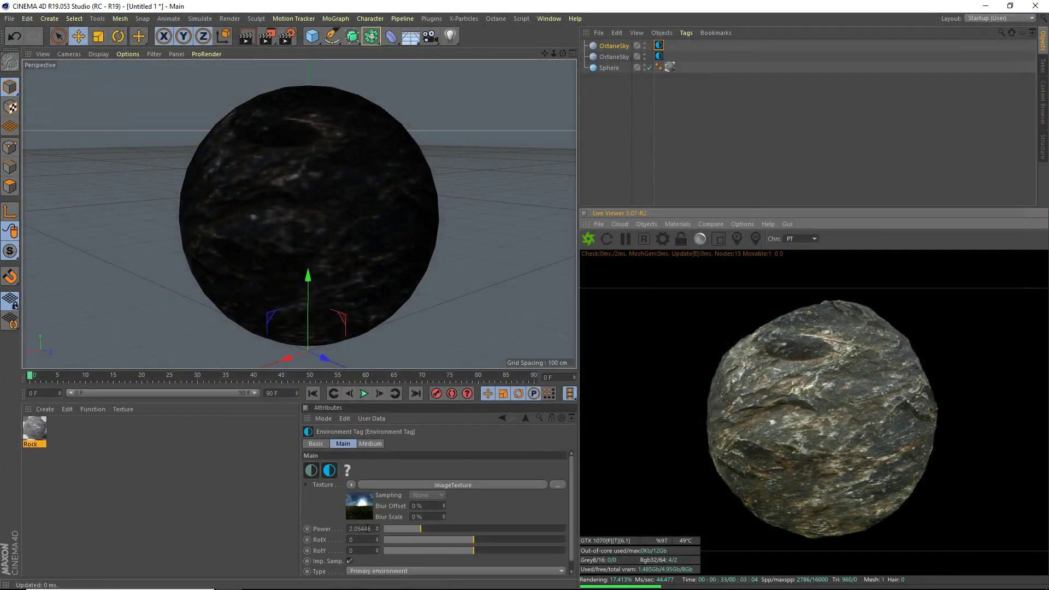
Lower the HDR sky Environment tag's Power to 1.5 and check the re-rendered rock sphere.
double_click(361, 528)
text(1.5)
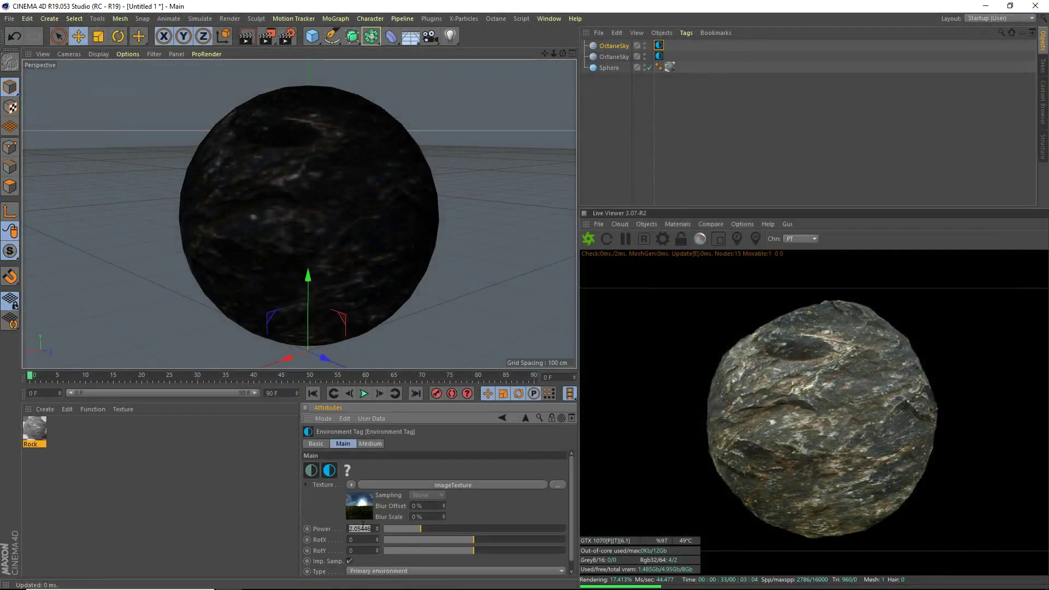
key(Return)
scroll(358, 252, up, 3)
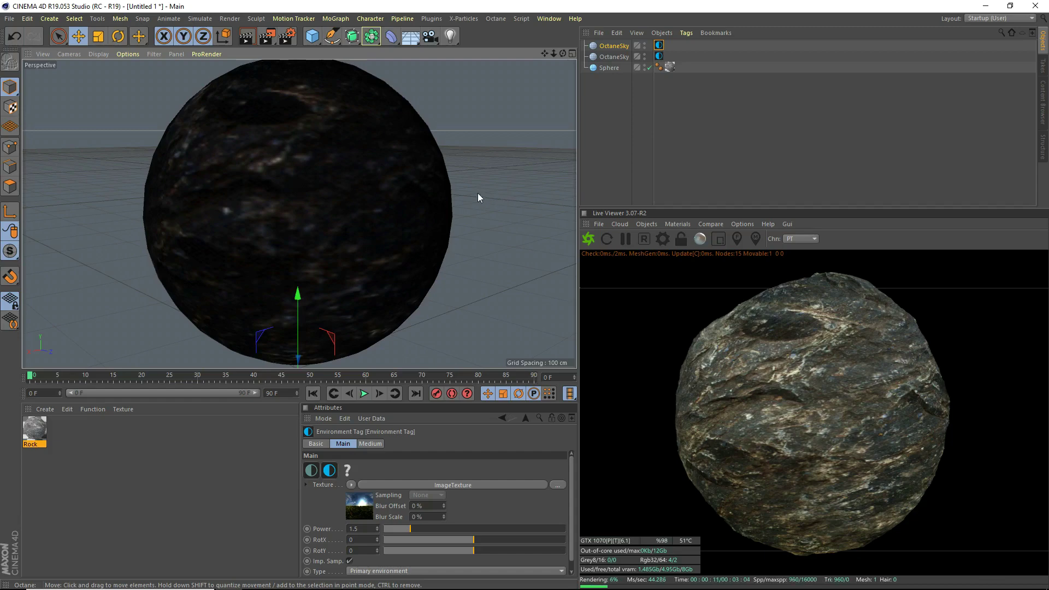
alt+drag(442, 176, 535, 50)
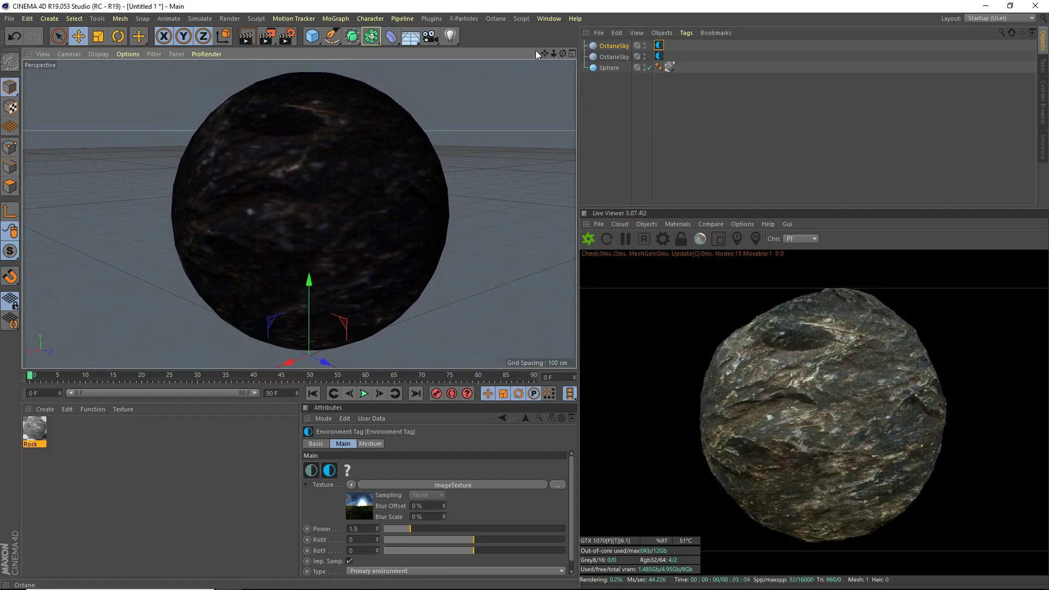